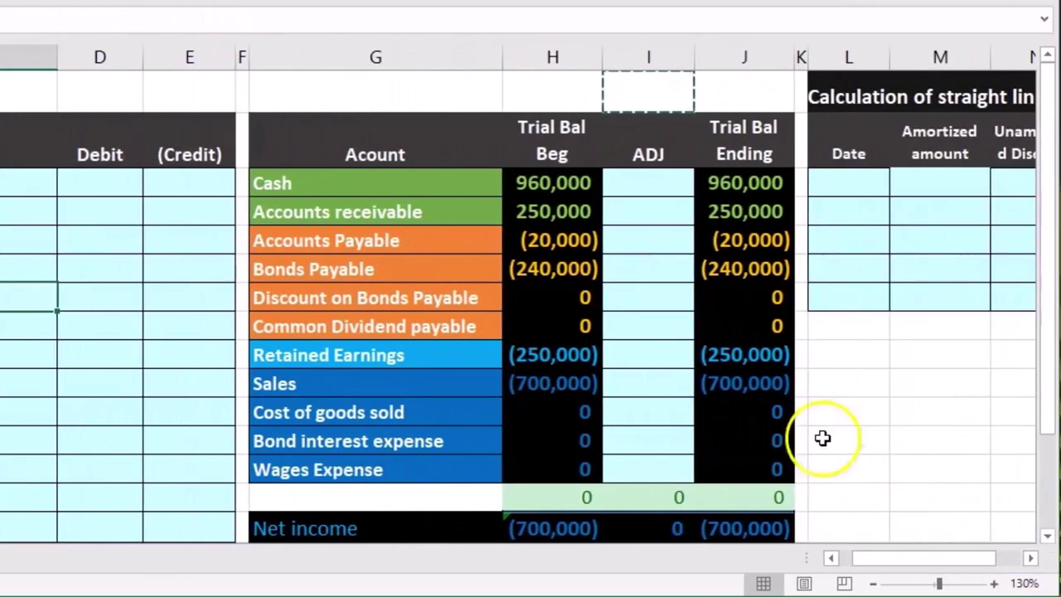
- Examine the trial balance accounts, beginning balances, and the formulas behind the beginning total and net income
click(666, 362)
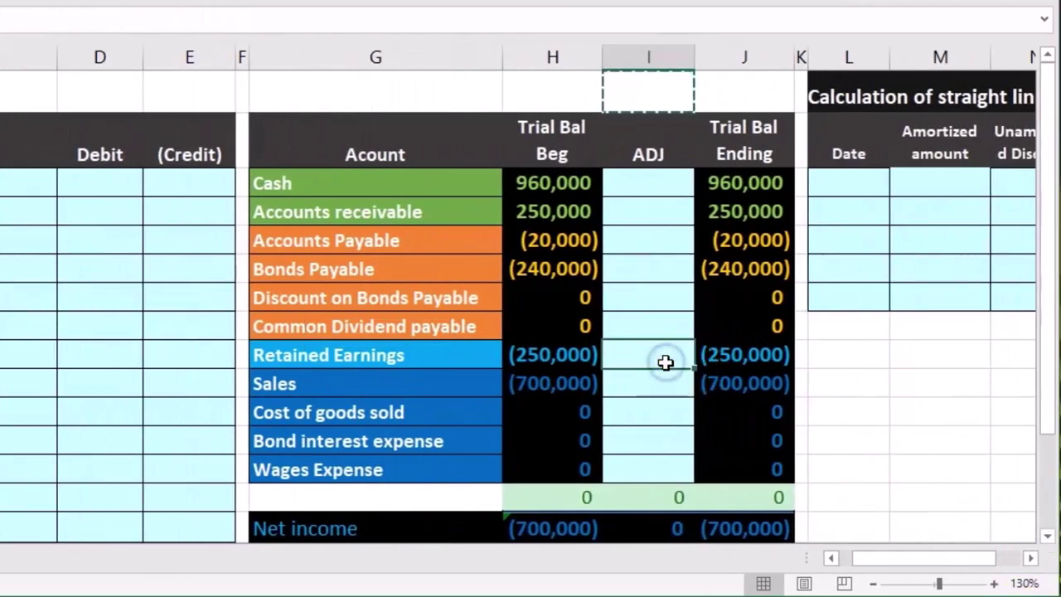
drag(436, 186, 420, 460)
click(440, 223)
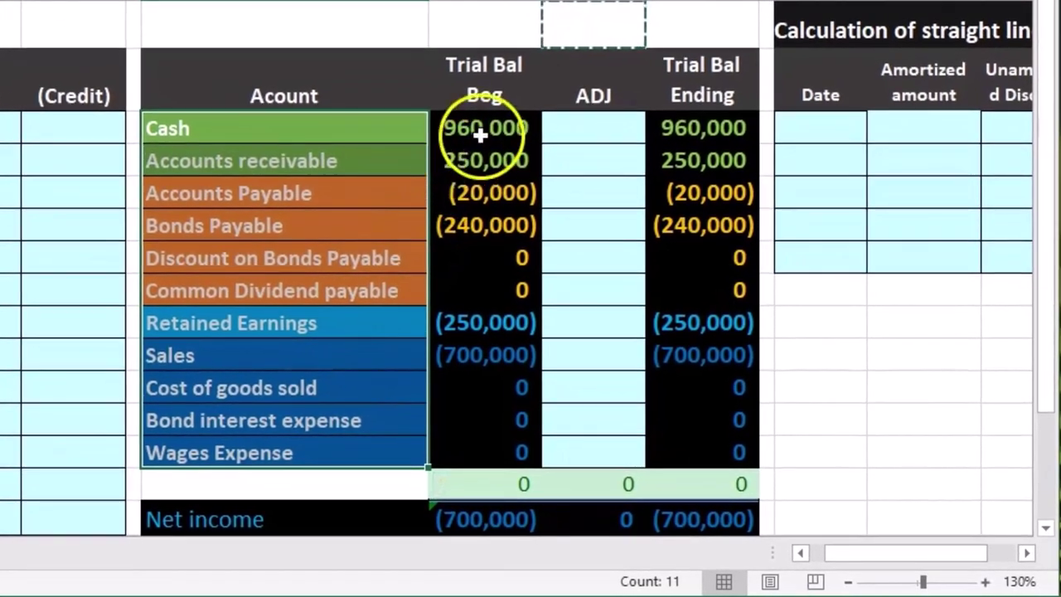
drag(481, 135, 462, 230)
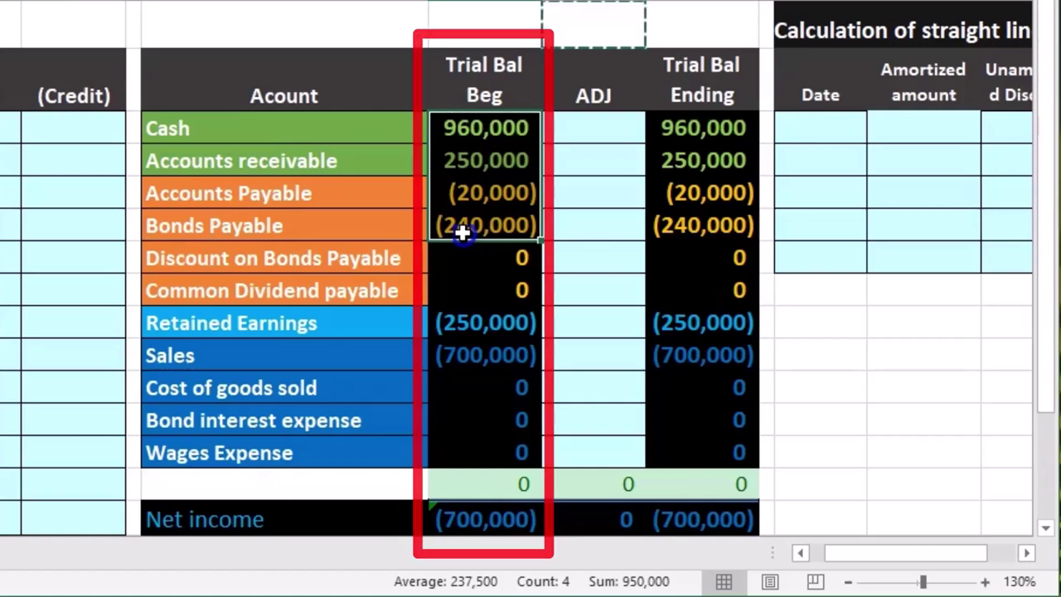
double_click(482, 484)
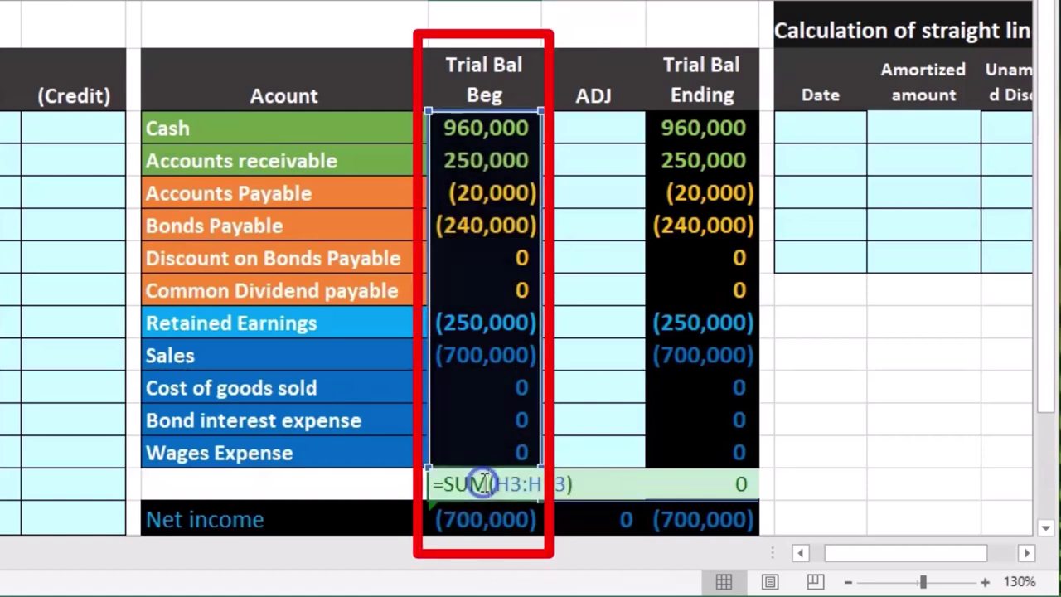
key(Return)
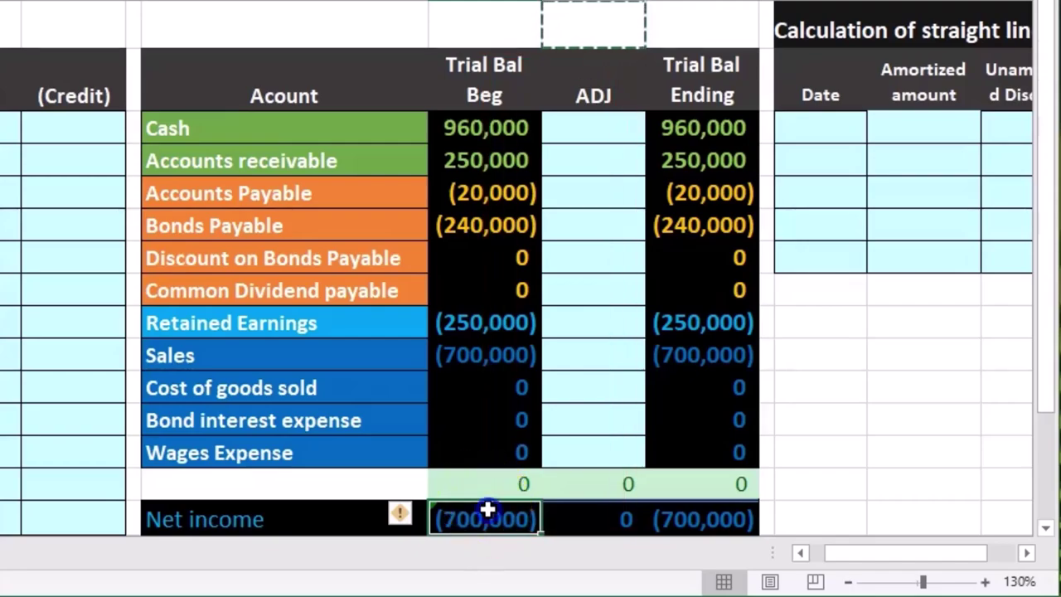
double_click(487, 512)
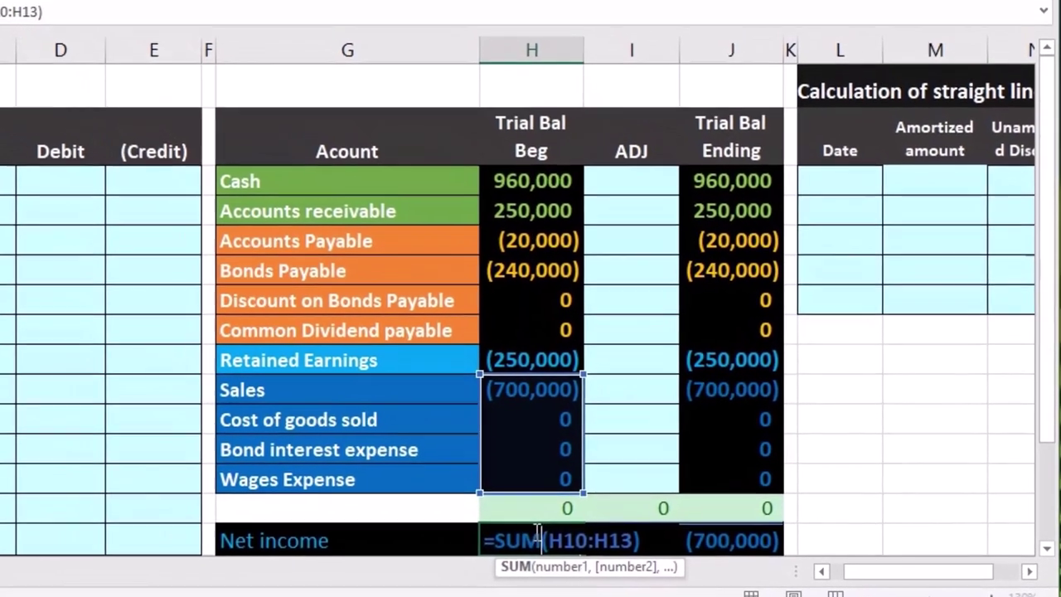
key(Return)
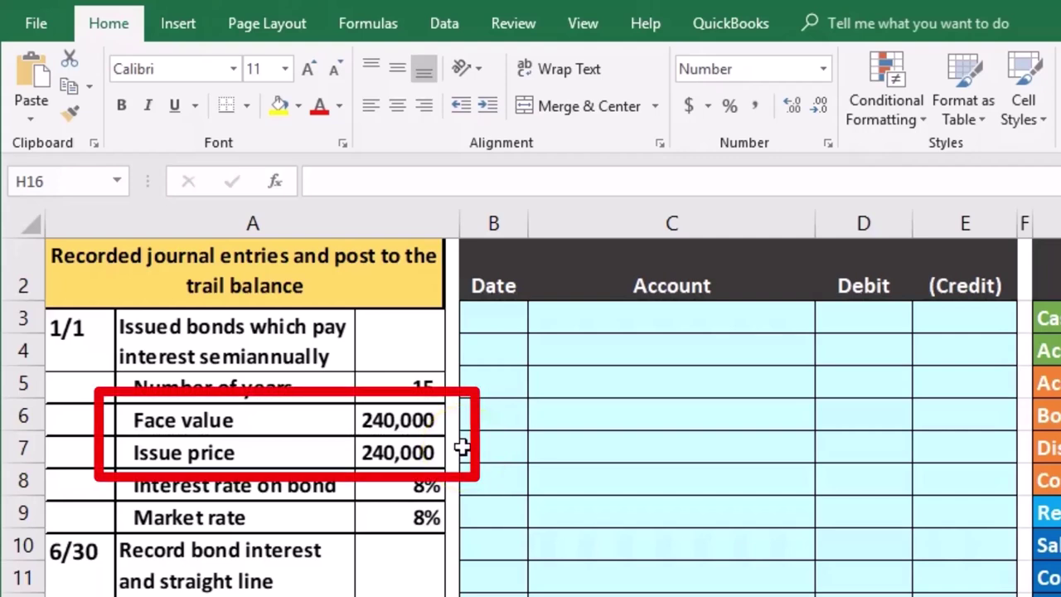
- Check the beginning balances of Bonds Payable and Discount on Bonds Payable in the trial balance
click(1057, 420)
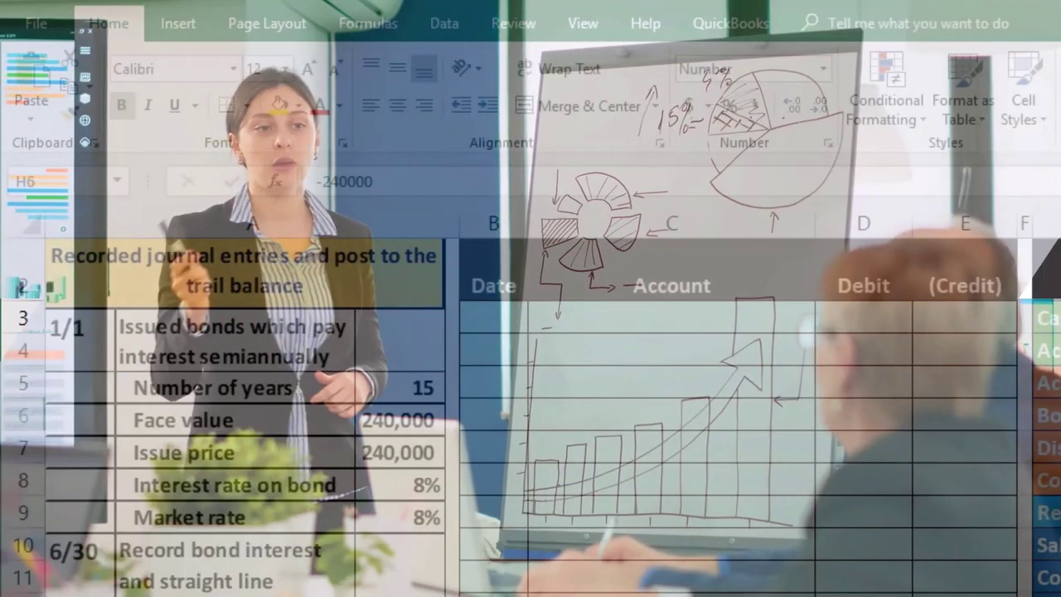
click(1056, 453)
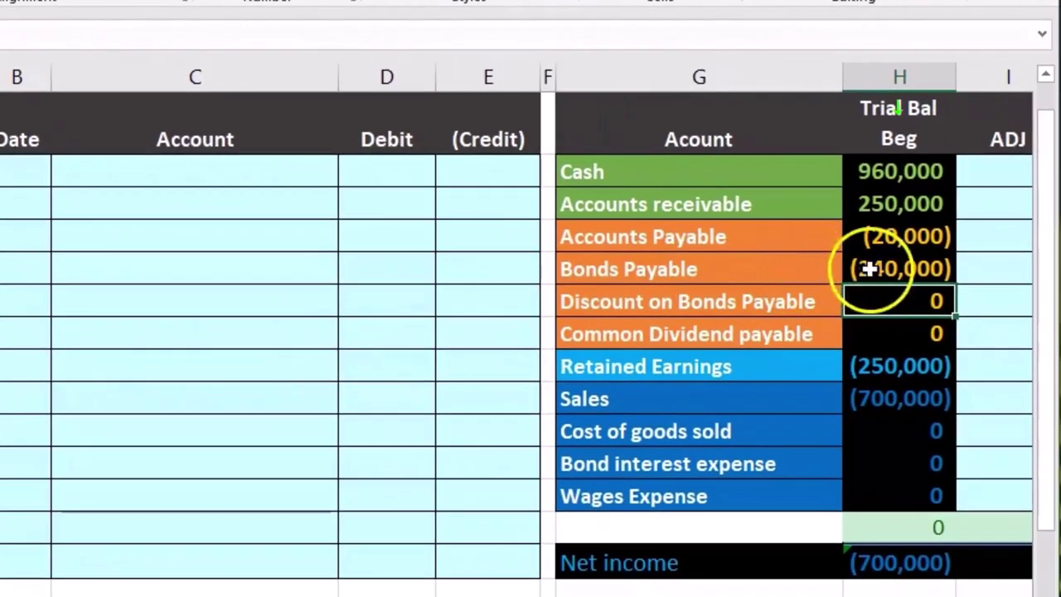
click(868, 269)
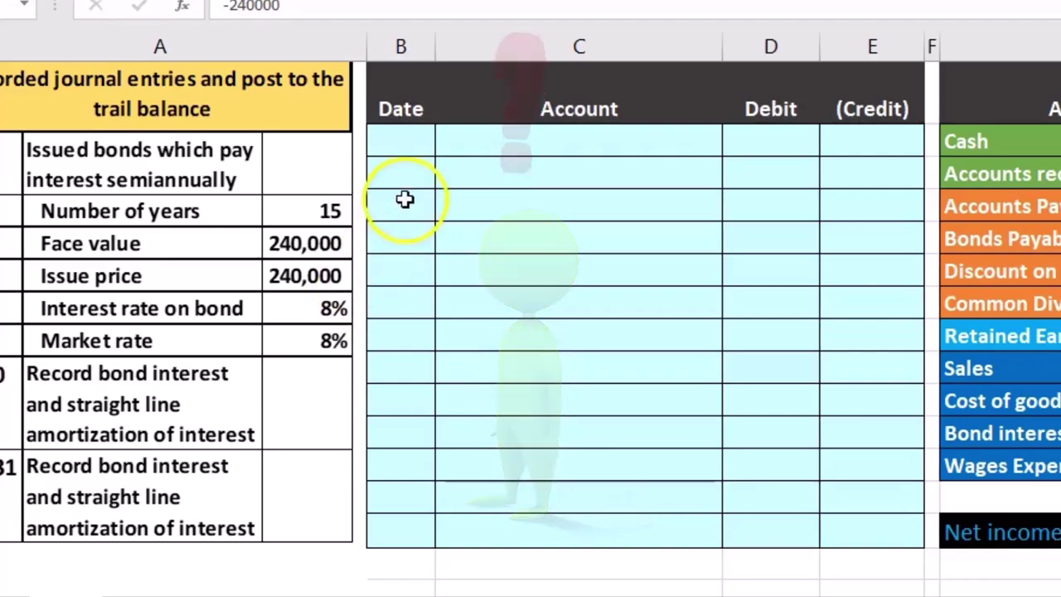
- Enter 6/30 as the date in B3 of the journal entry and move to the account cell C3
click(416, 147)
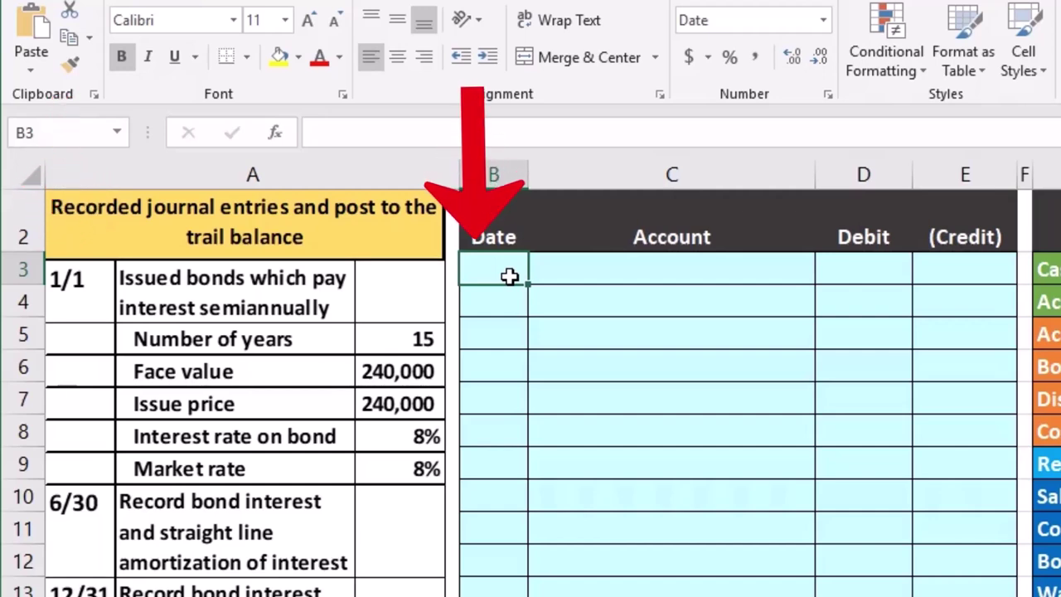
text(6/3)
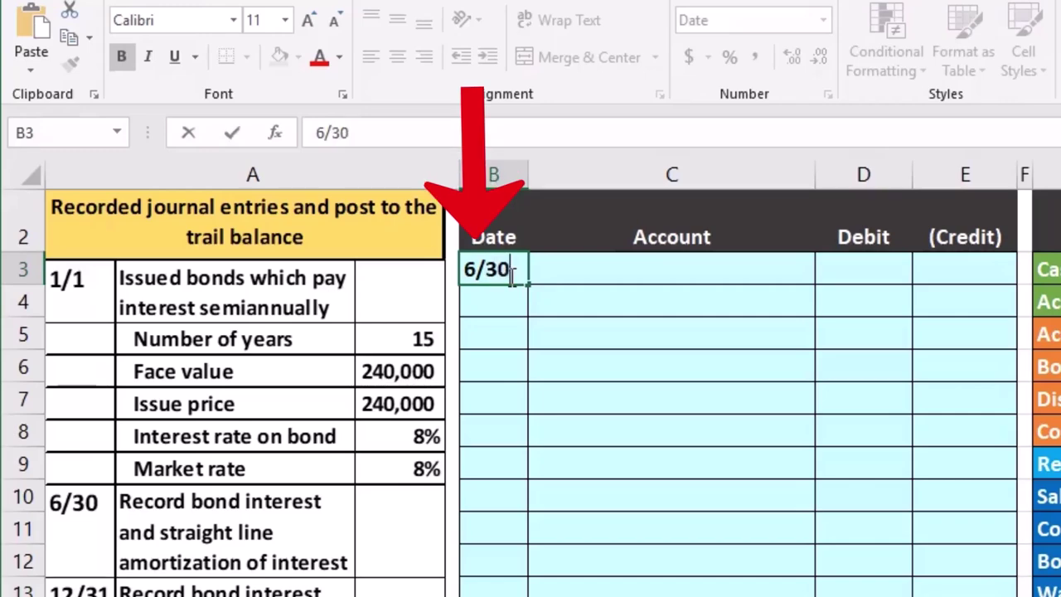
text(0)
key(Return)
key(Right)
key(Up)
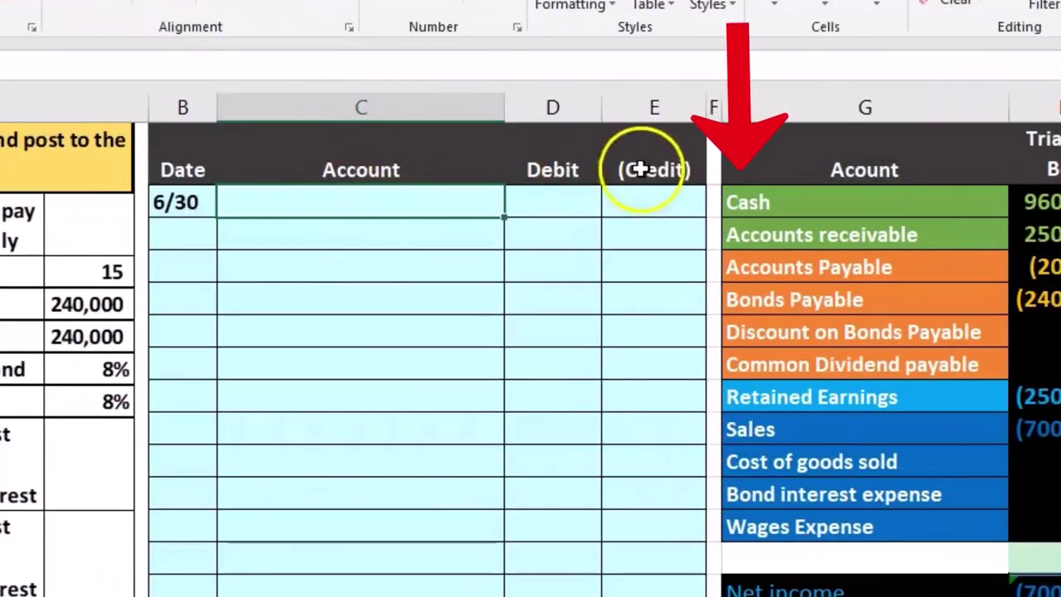
- Copy the Cash account name from the trial balance into C4 of the journal entry and indent it
click(798, 201)
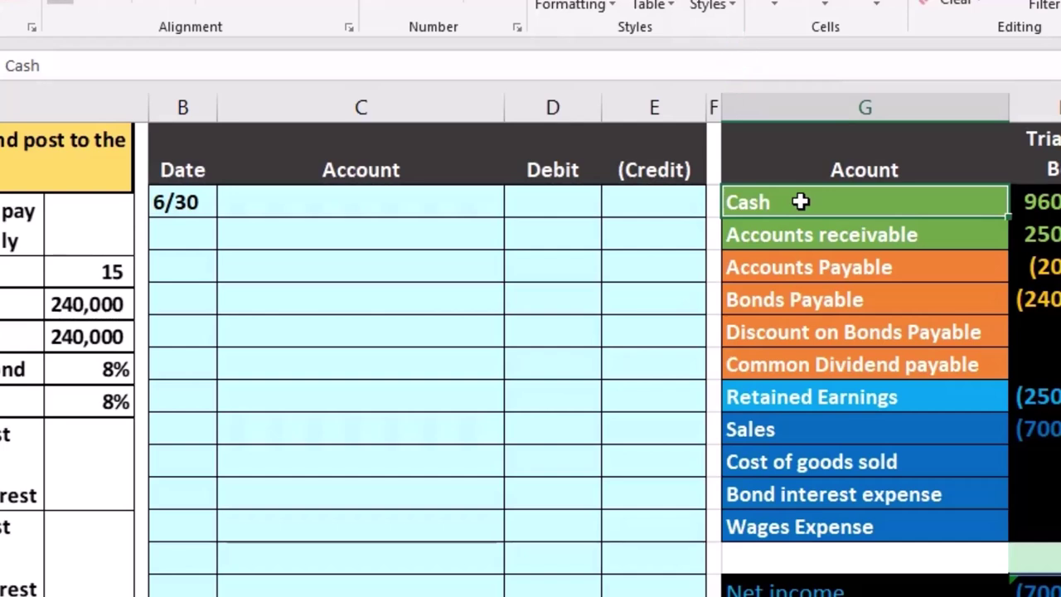
right_click(800, 201)
click(820, 247)
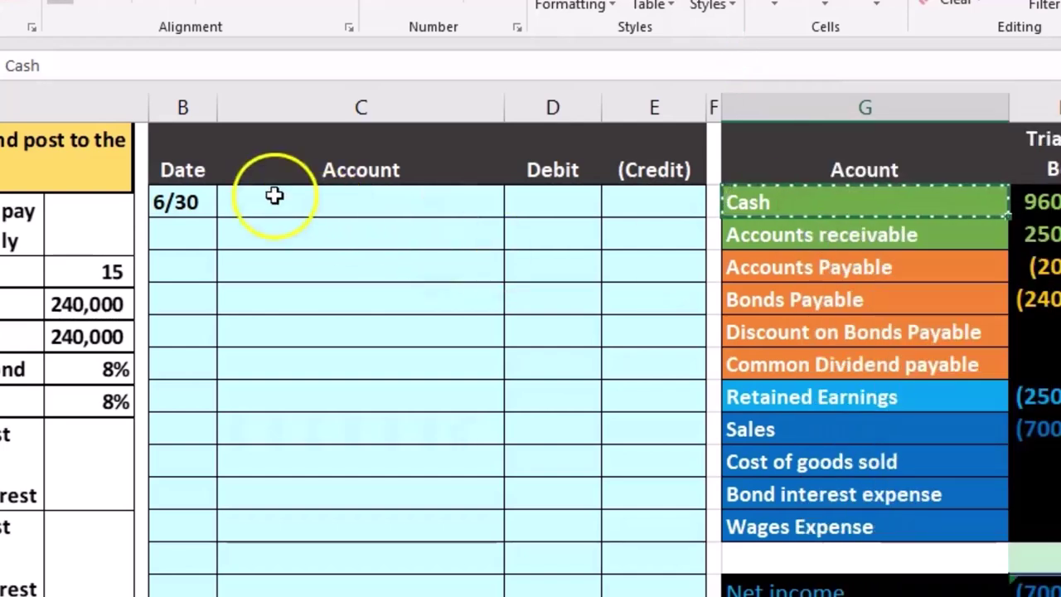
click(237, 227)
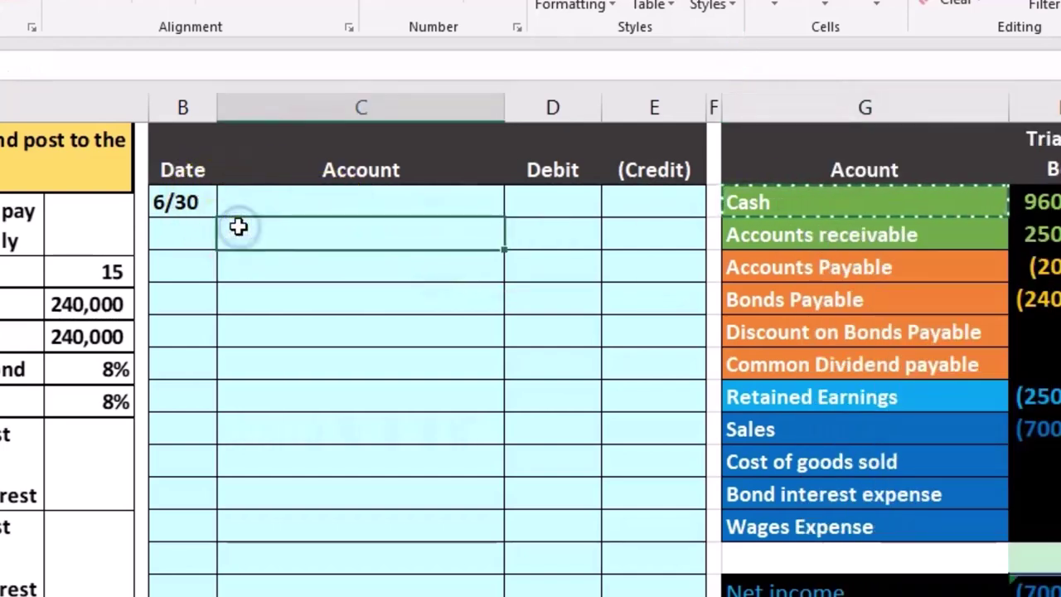
right_click(238, 226)
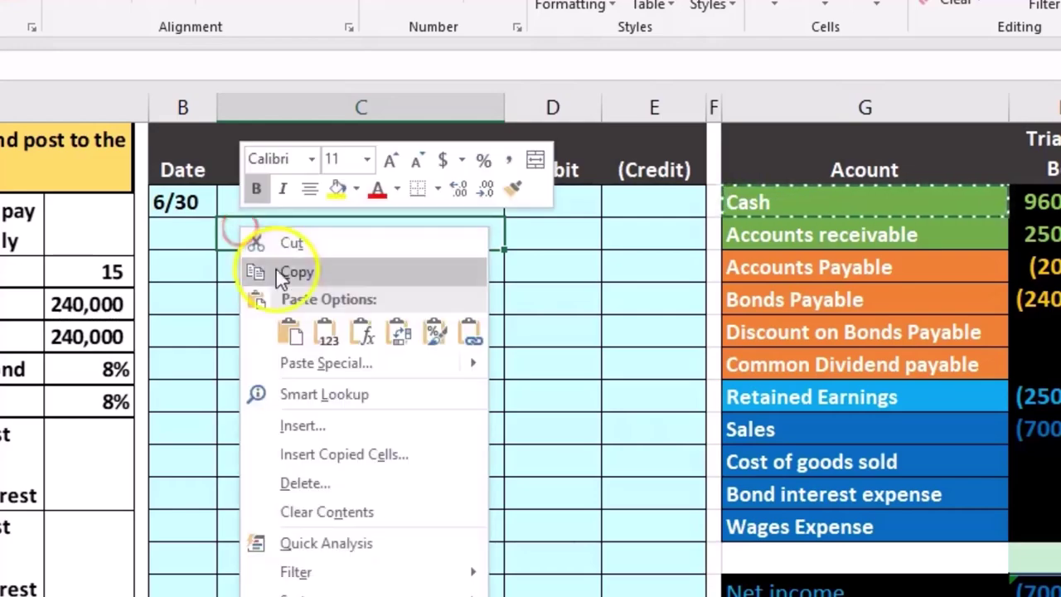
click(296, 332)
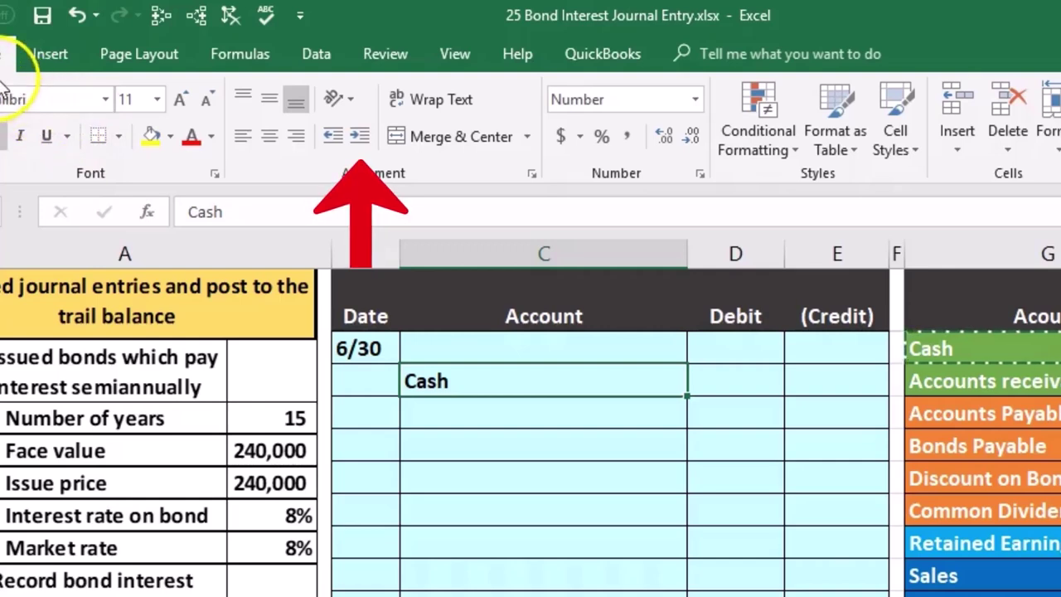
click(367, 143)
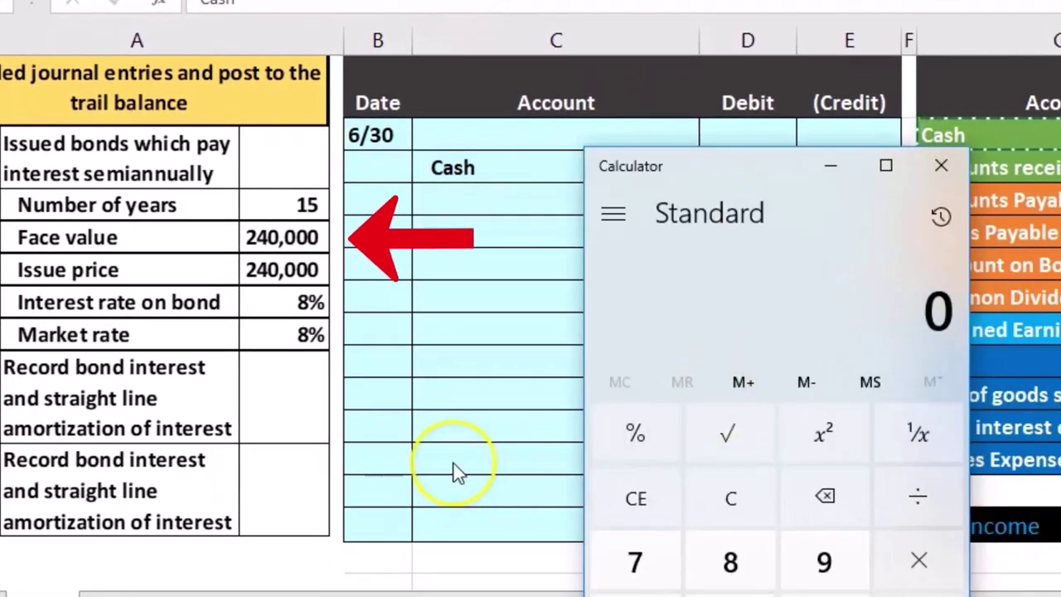
- Calculate the semiannual bond interest in Calculator as 240,000 × 0.08 ÷ 2
text(0000)
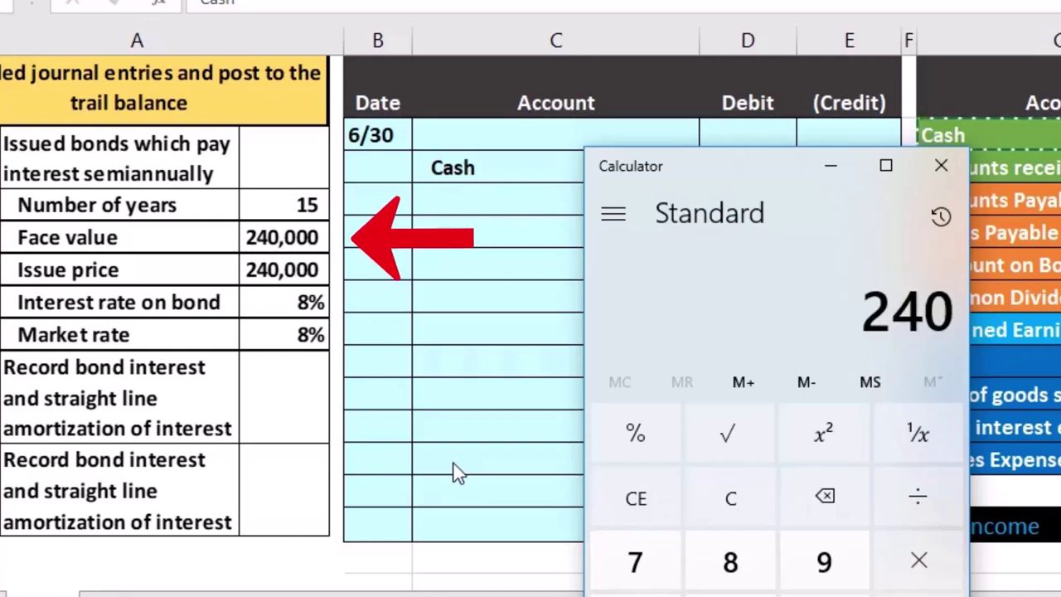
key(asterisk)
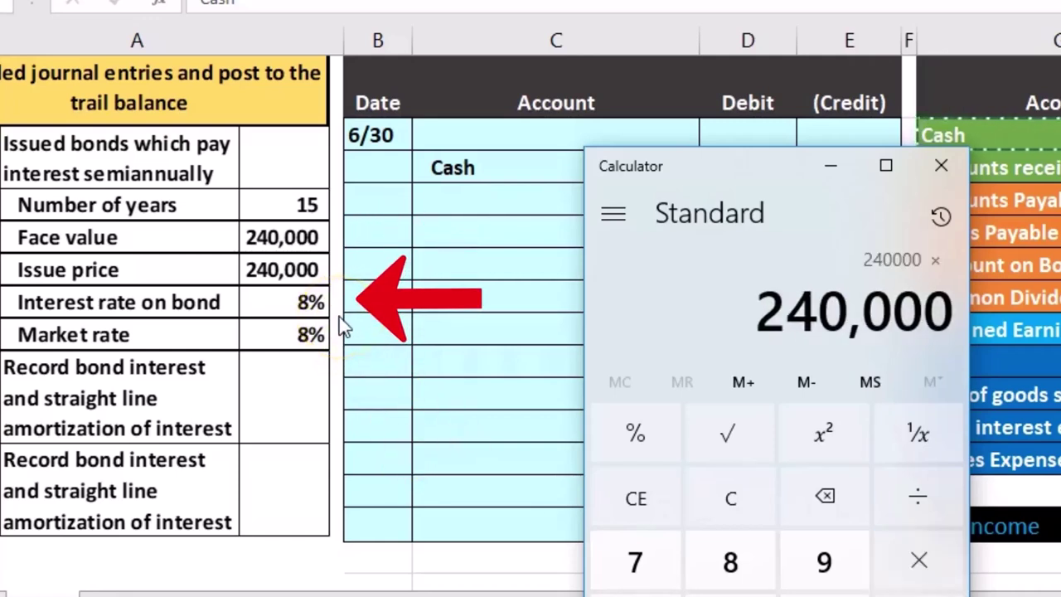
text(0.08)
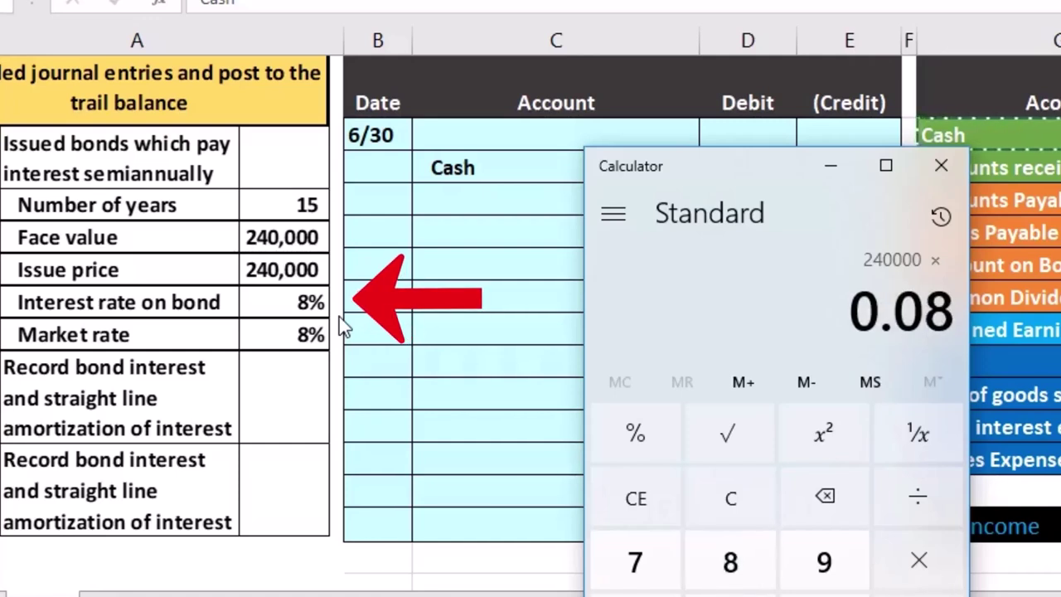
key(Return)
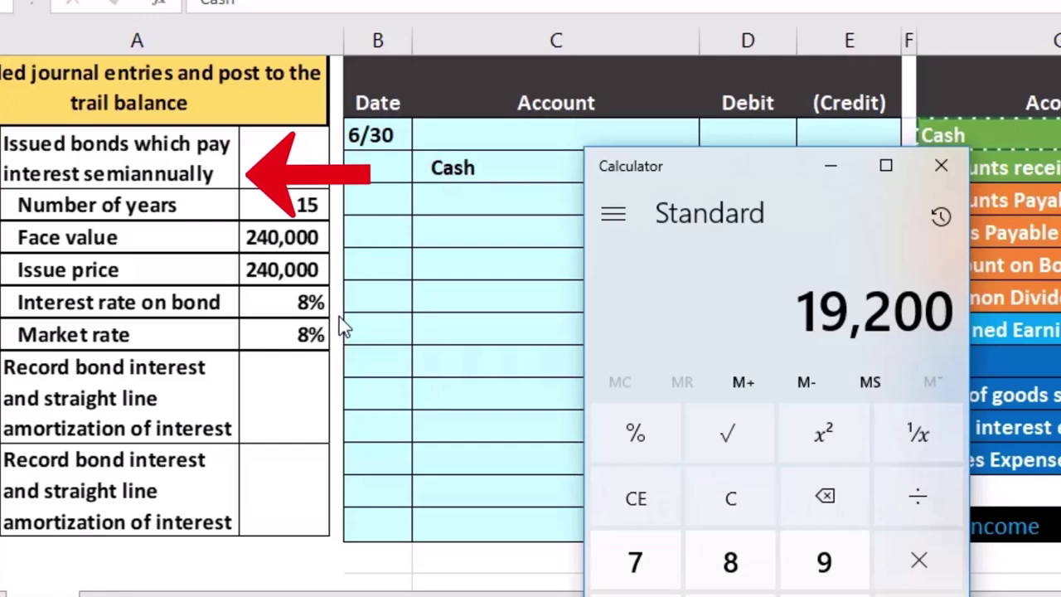
key(slash)
text(2)
key(Return)
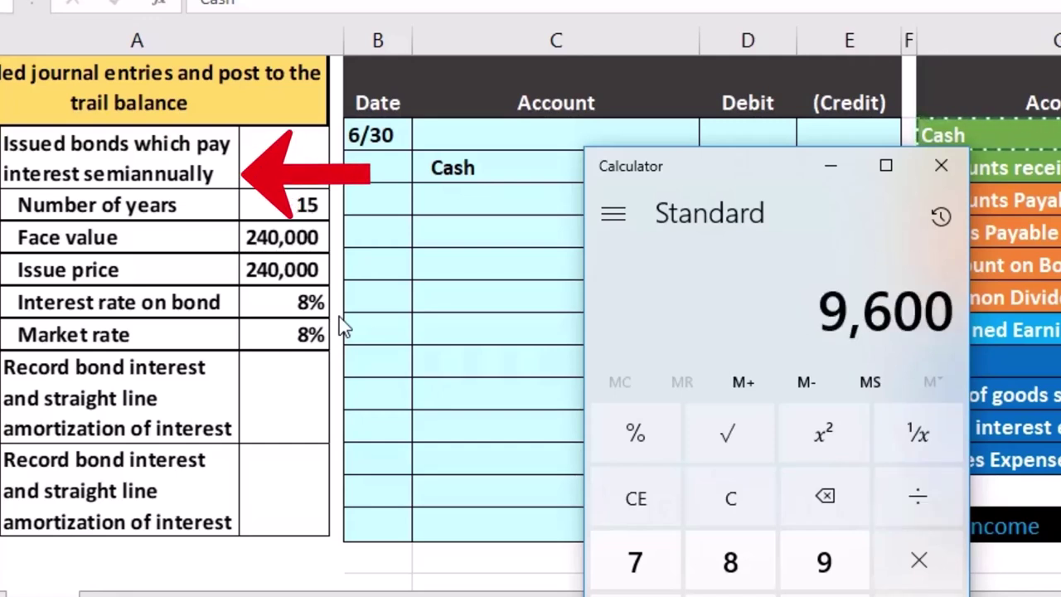
- Clear the calculator and work out six months of bond interest as 240,000 × 0.08 ÷ 12 × 6
click(721, 502)
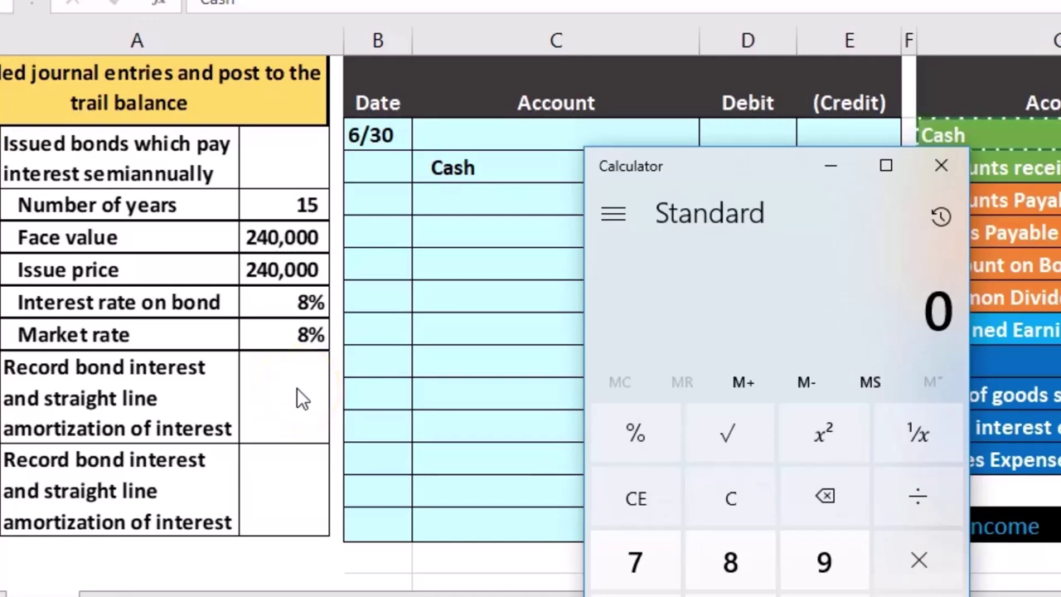
text(240000*0.0)
text(8)
key(Return)
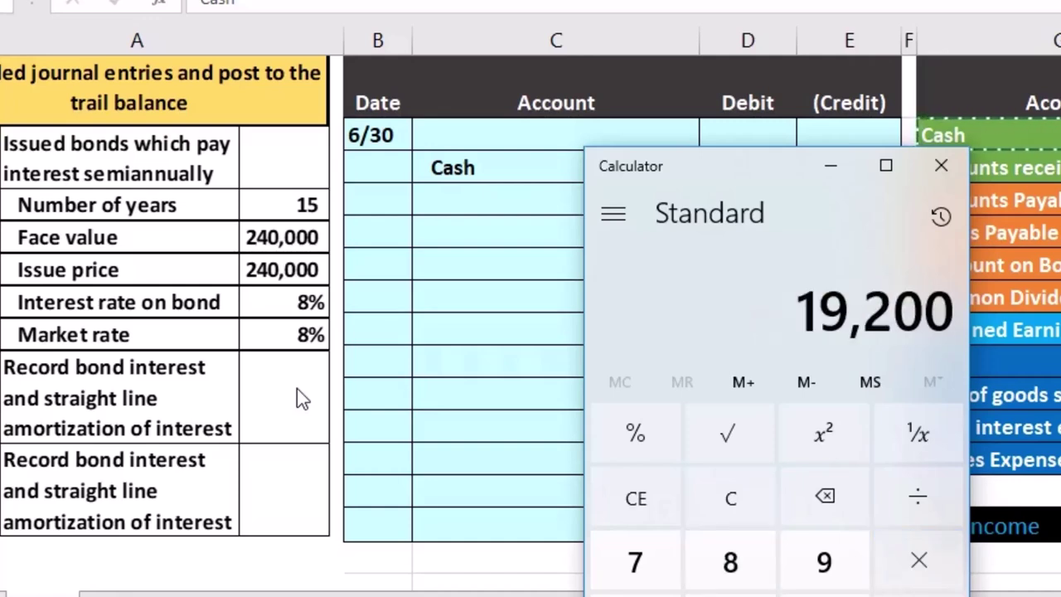
text(/12)
key(Return)
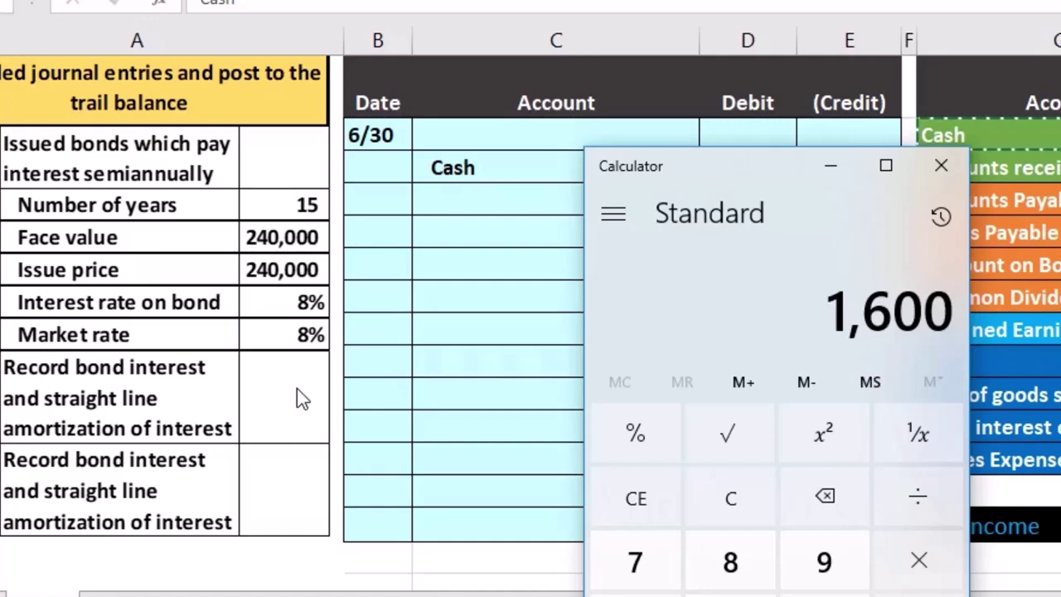
text(*6)
key(Return)
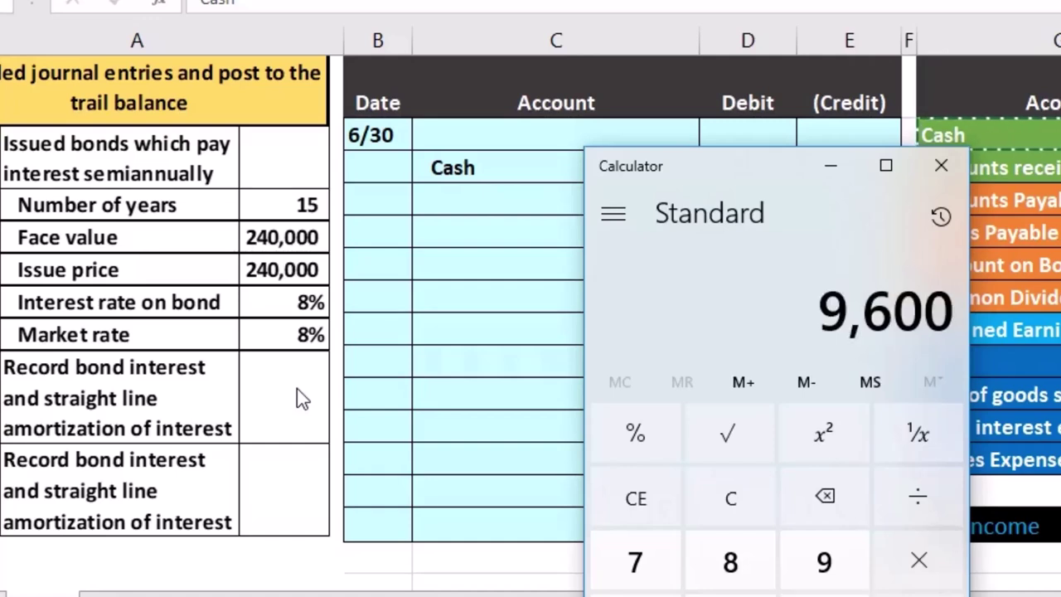
- Clear the calculator and compute the interest from the semiannual rate: 0.08 ÷ 2, multiplied by 240,000
click(728, 496)
text(.08)
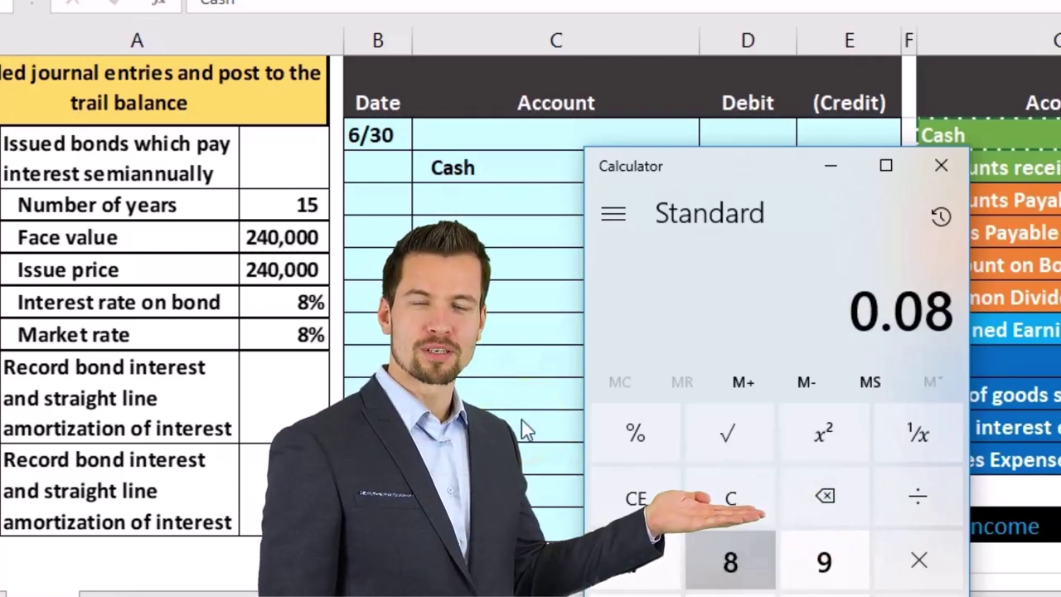
text(/2)
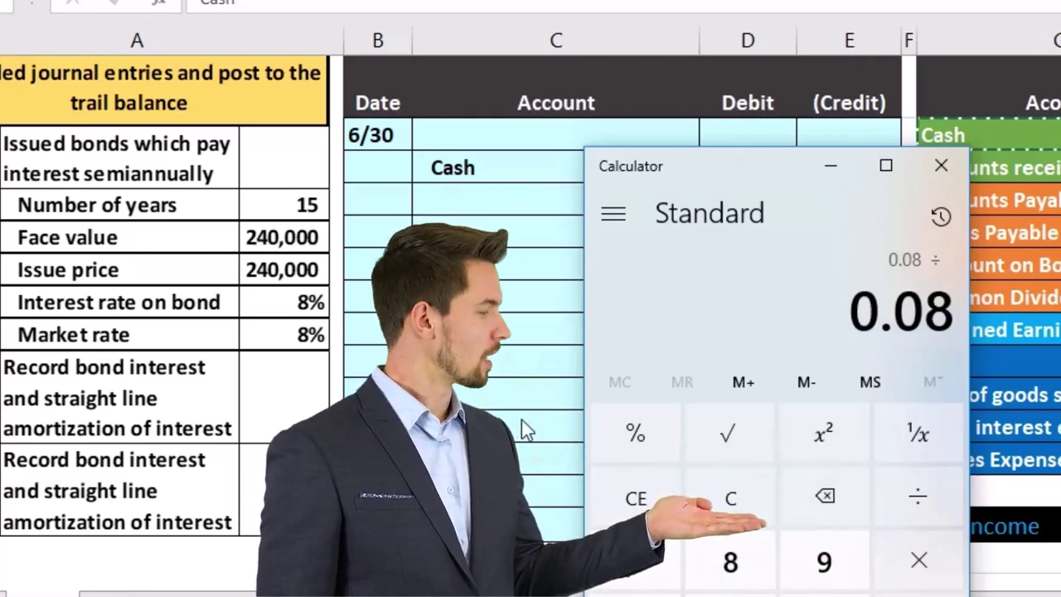
key(Return)
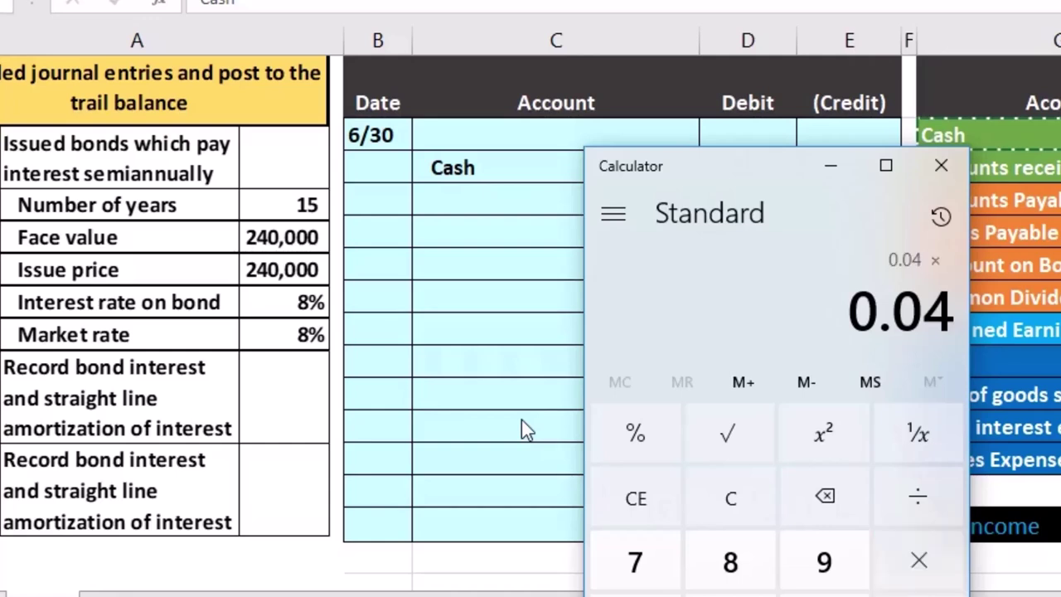
text(000)
key(Return)
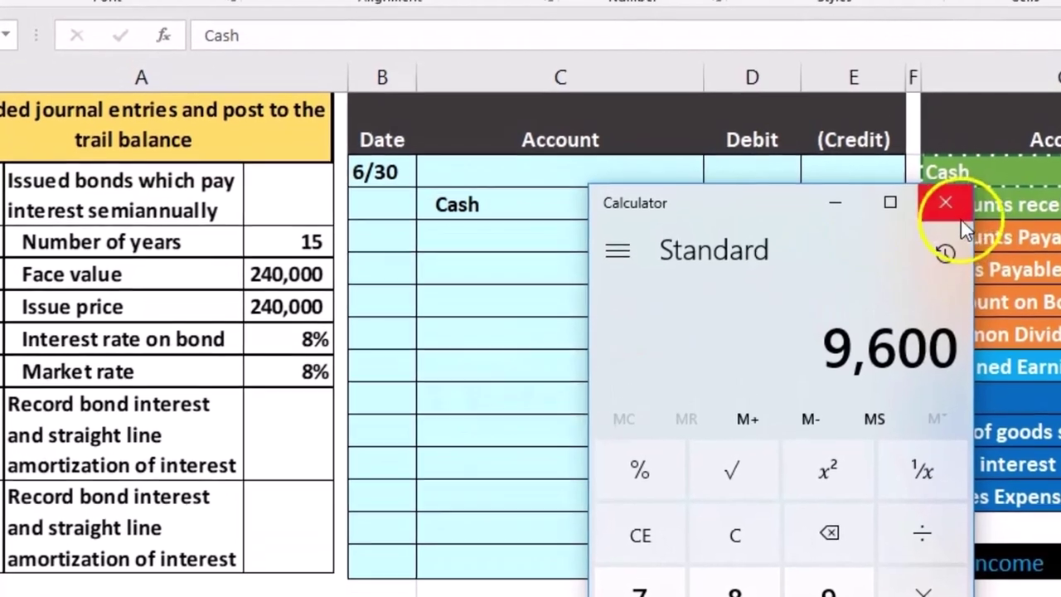
- Close Calculator and enter the six-month interest as a negative calculation in E4, -240000*.08 halved, to credit Cash 9,600
click(940, 166)
click(836, 245)
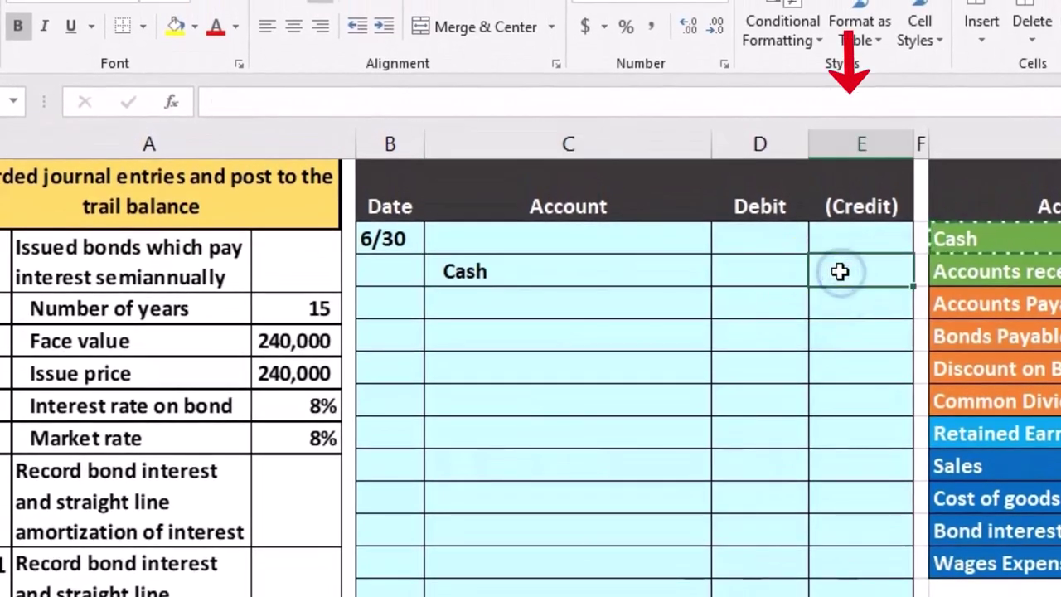
double_click(840, 271)
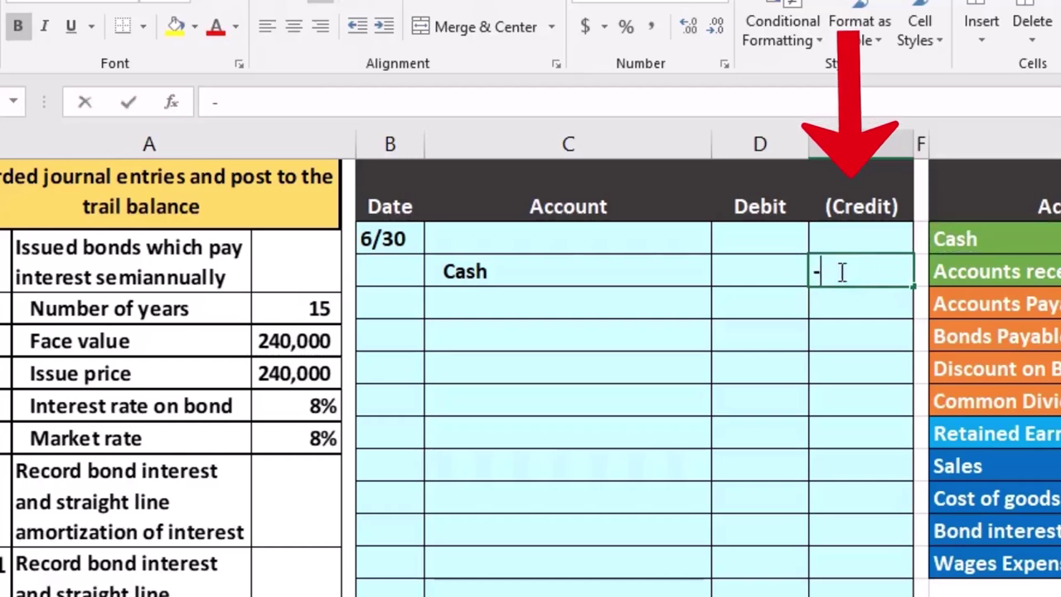
text(-240000)
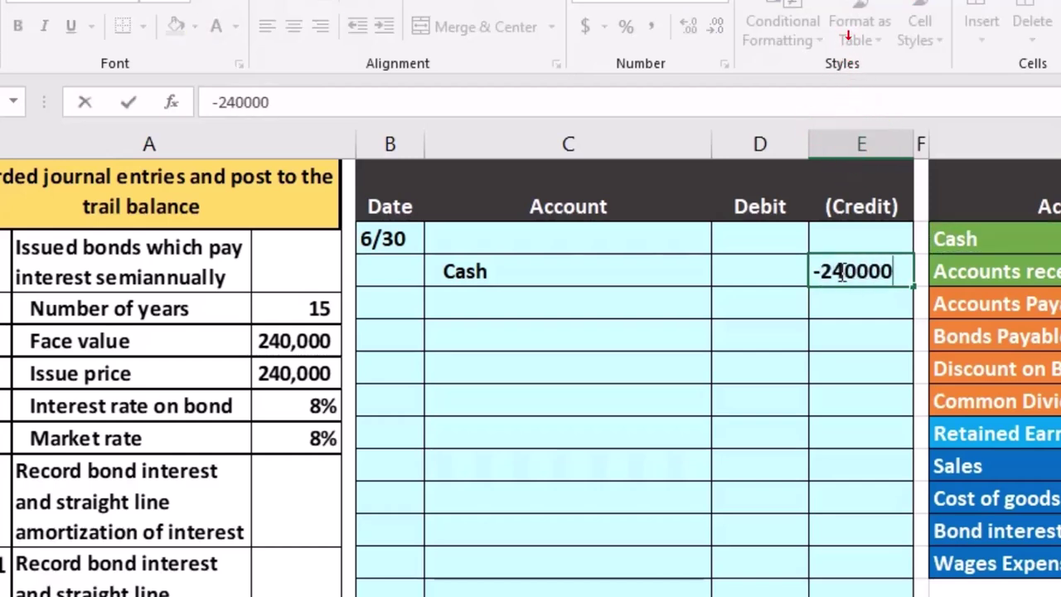
text(*.08)
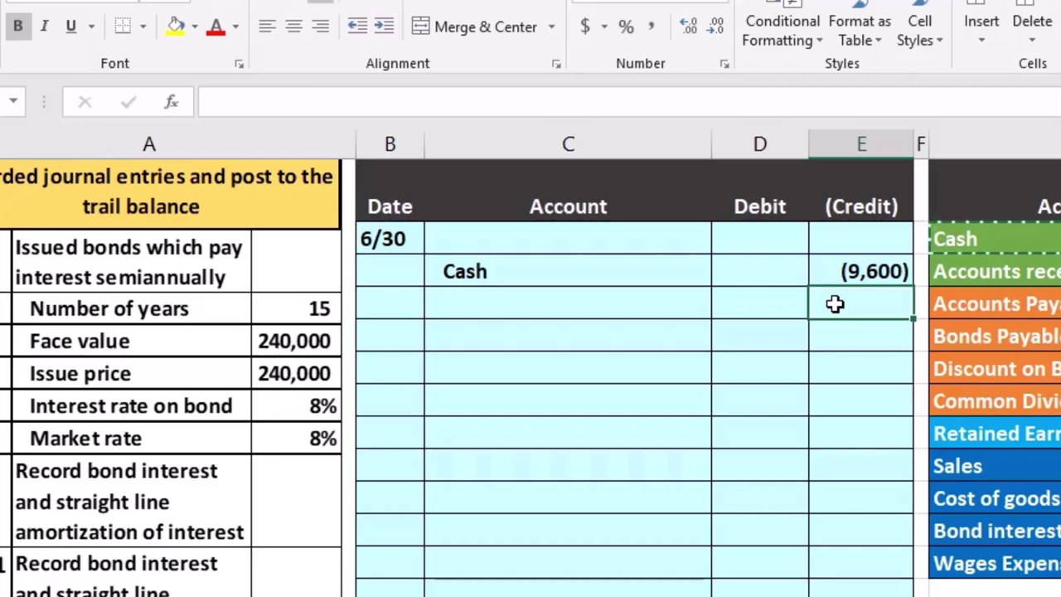
- Fill the 6/30 debit in D3 with a formula that negates the Cash credit in E4
key(Up)
key(Up)
key(Left)
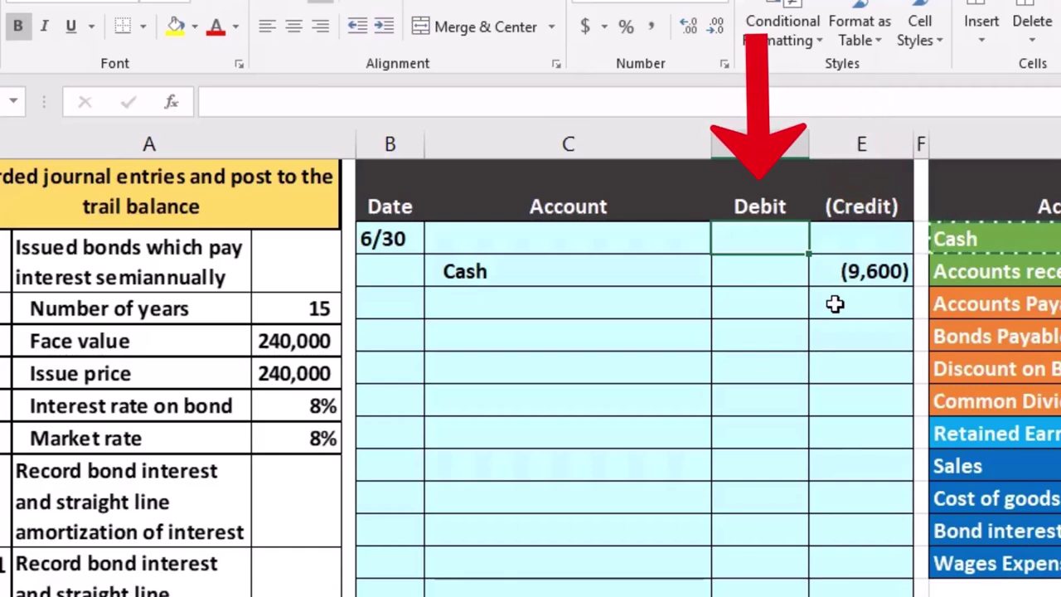
text(-)
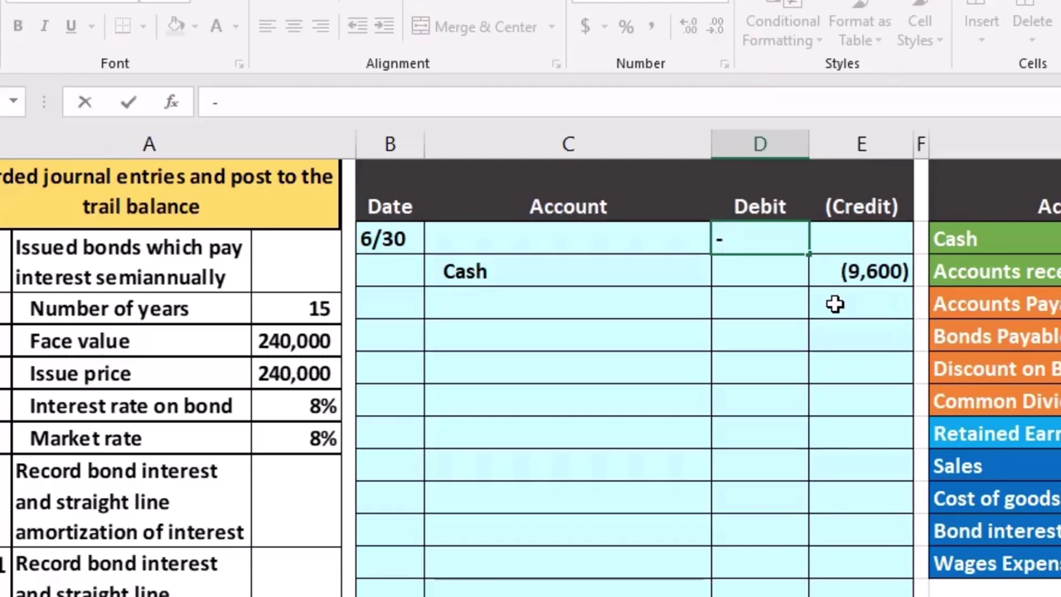
click(852, 282)
key(Return)
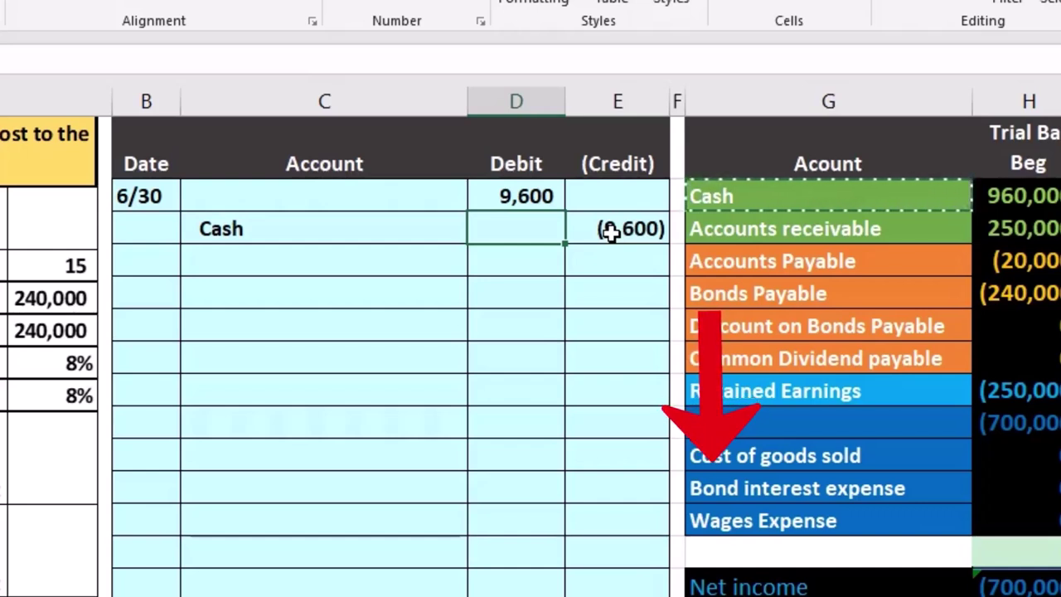
- Copy the Bond interest expense account name from the trial balance and paste only its value into C3 of the journal entry
click(726, 481)
drag(726, 476, 945, 495)
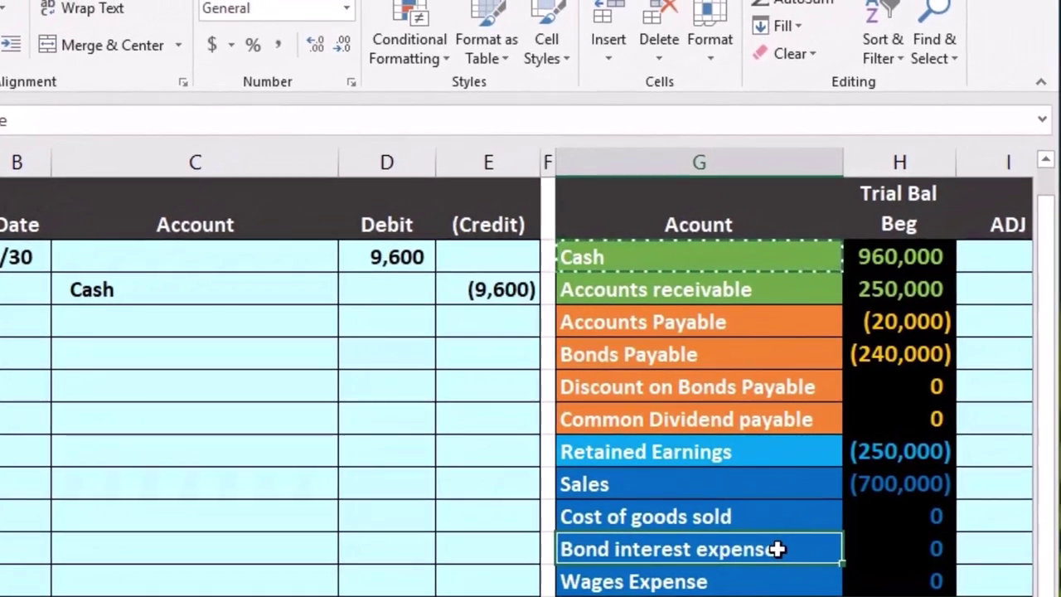
right_click(777, 549)
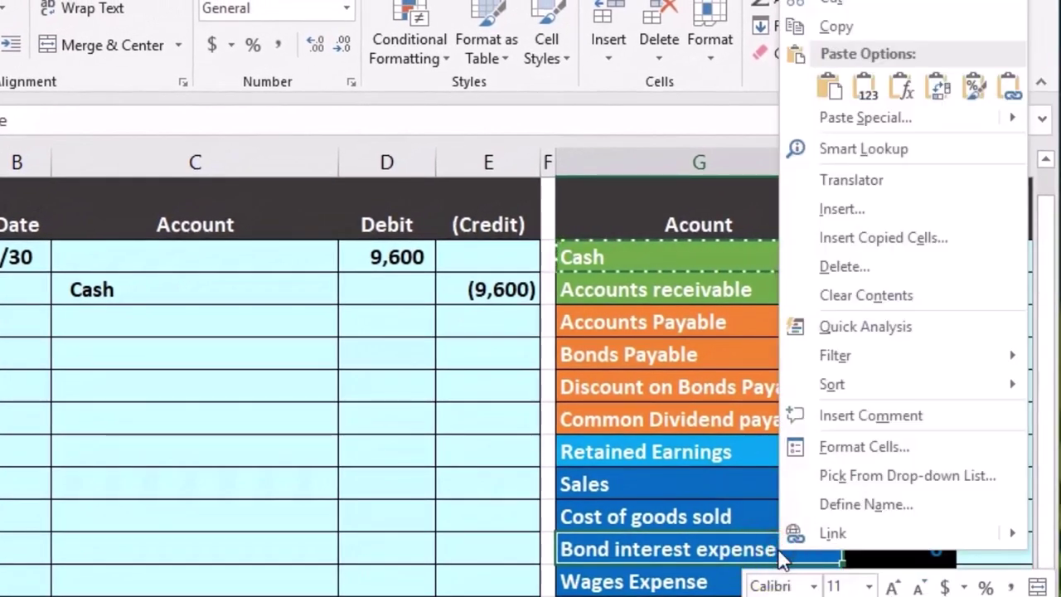
click(833, 29)
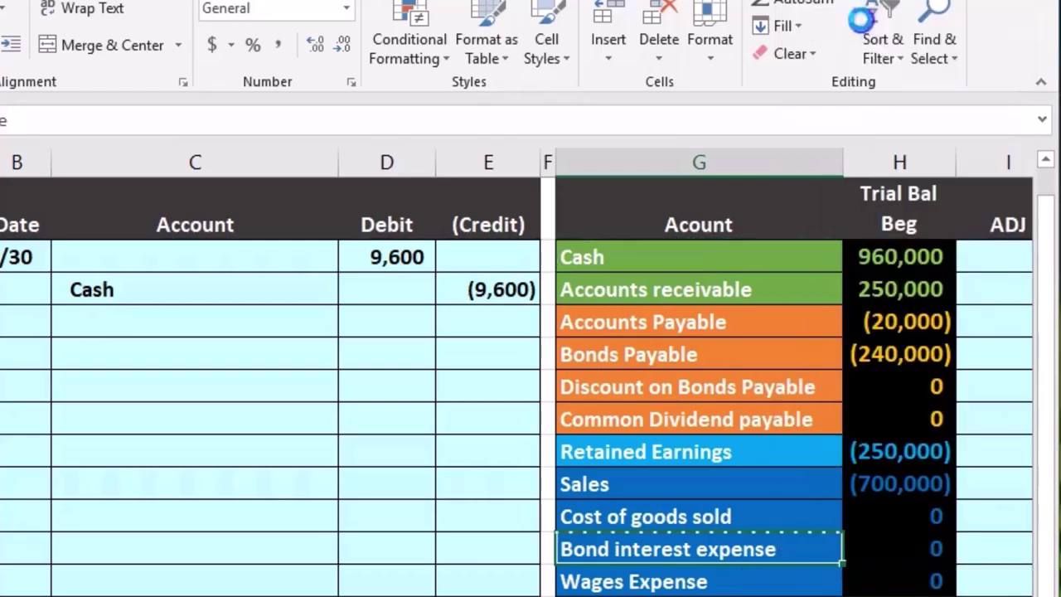
click(93, 256)
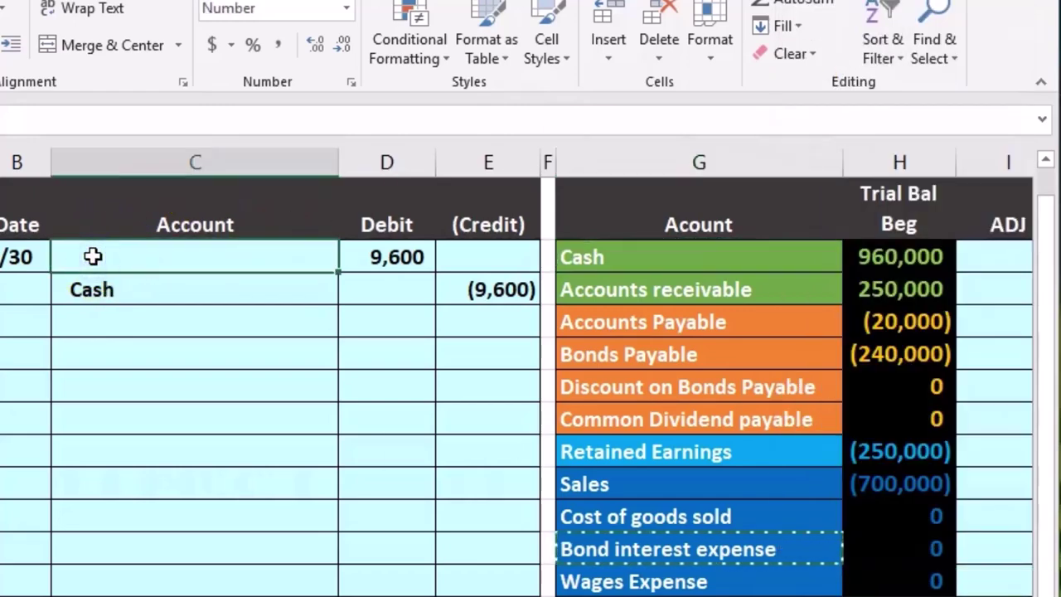
right_click(93, 257)
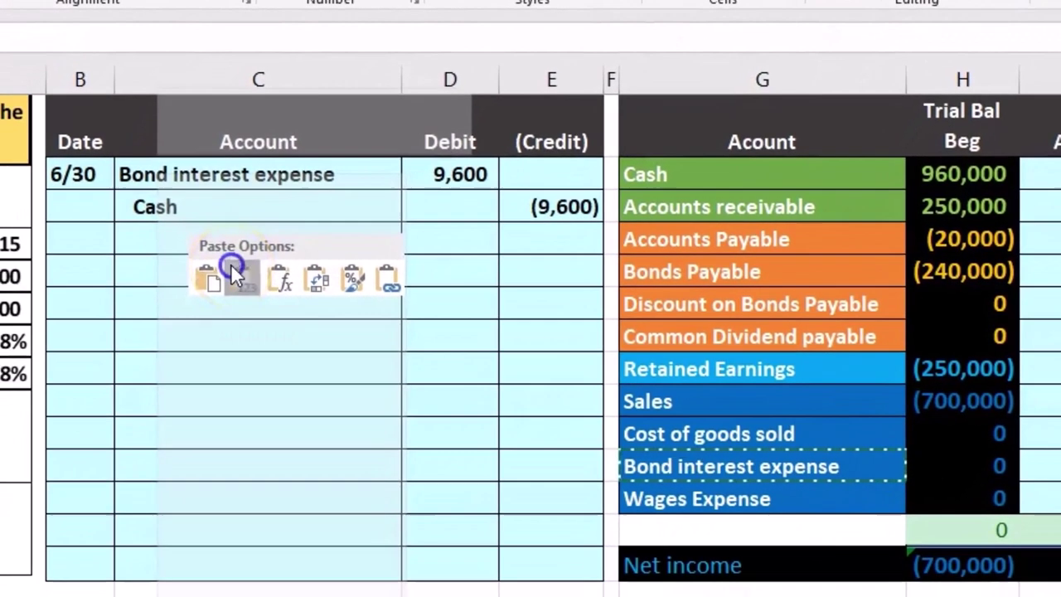
click(203, 313)
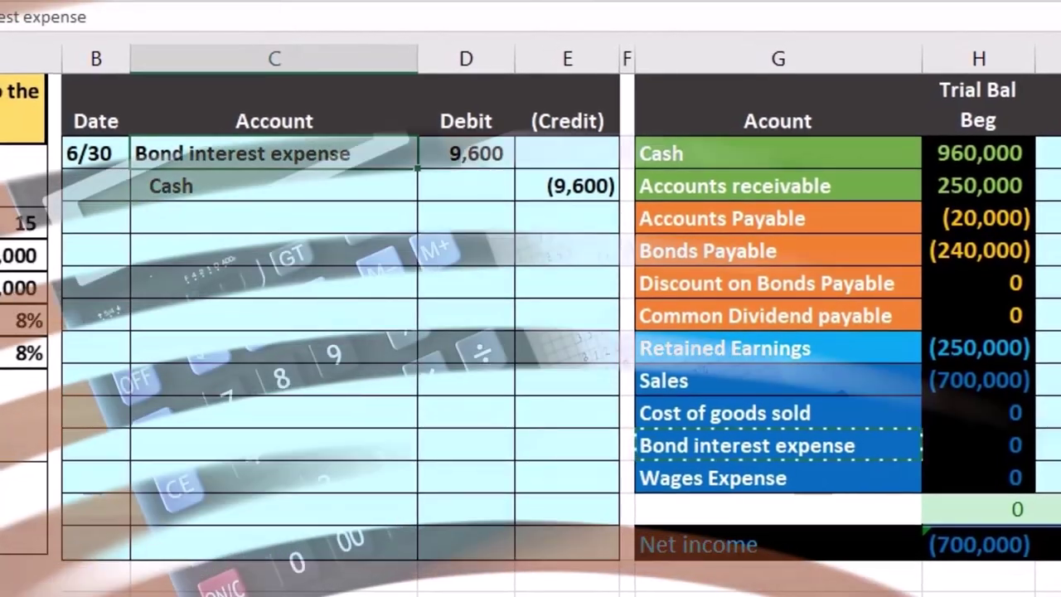
- Post the bond interest expense debit to the trial balance adjustment cell I12 with the formula =D3
scroll(943, 420, right, 3)
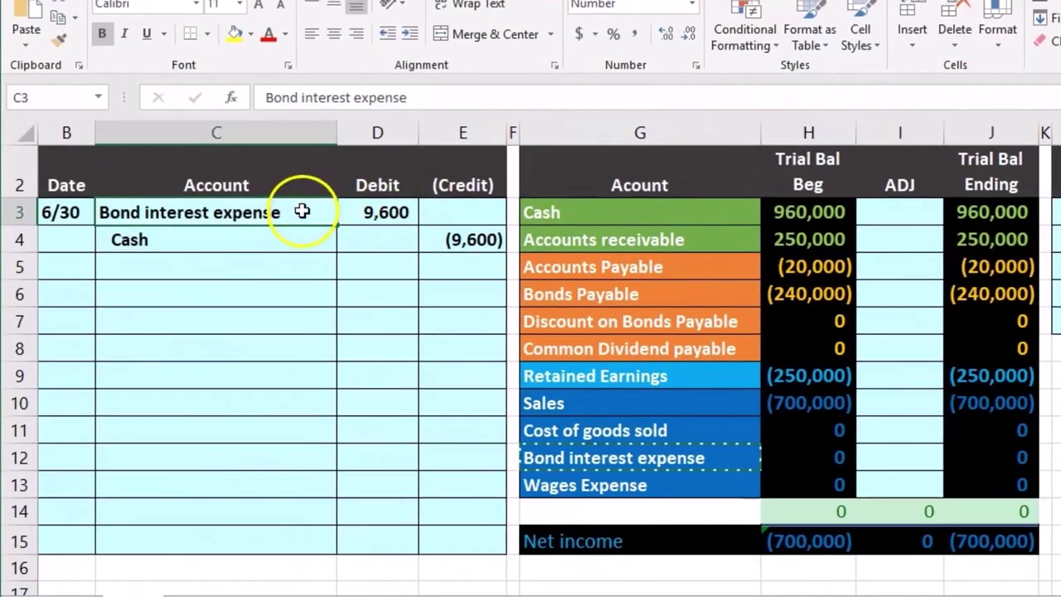
drag(302, 212, 358, 217)
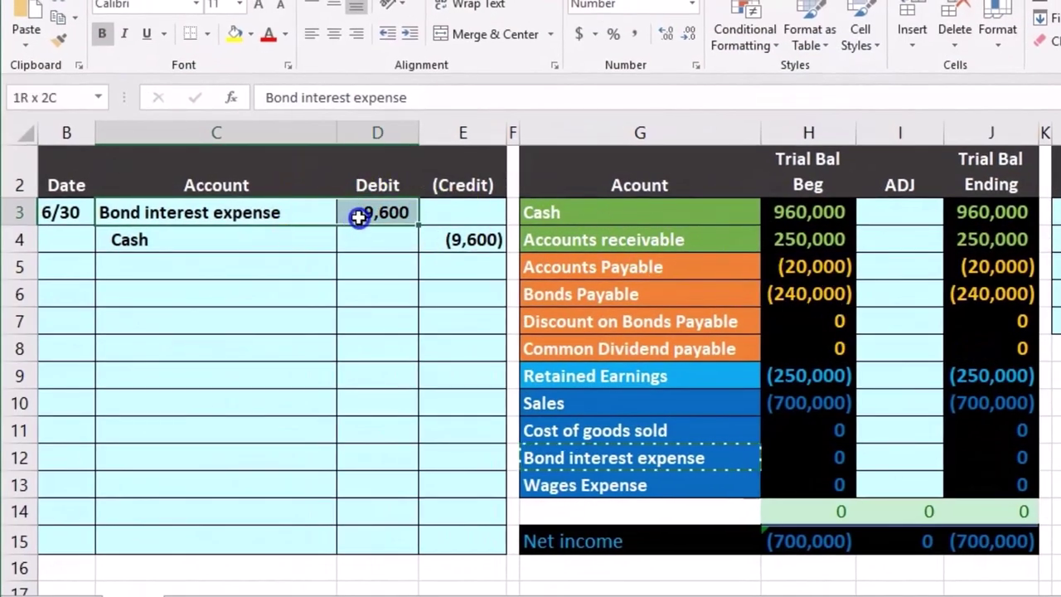
drag(623, 464, 771, 468)
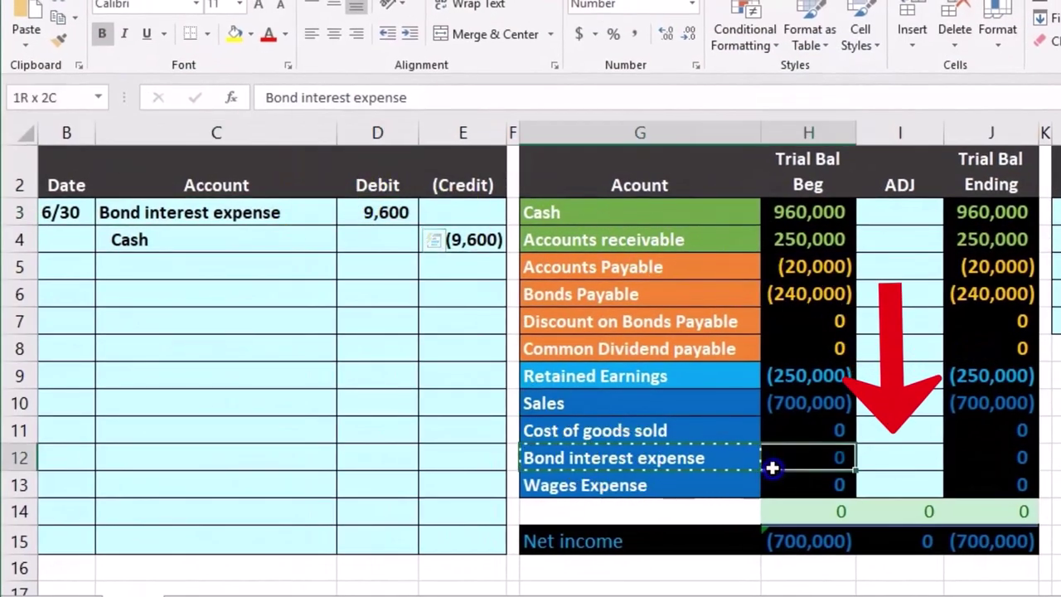
click(933, 458)
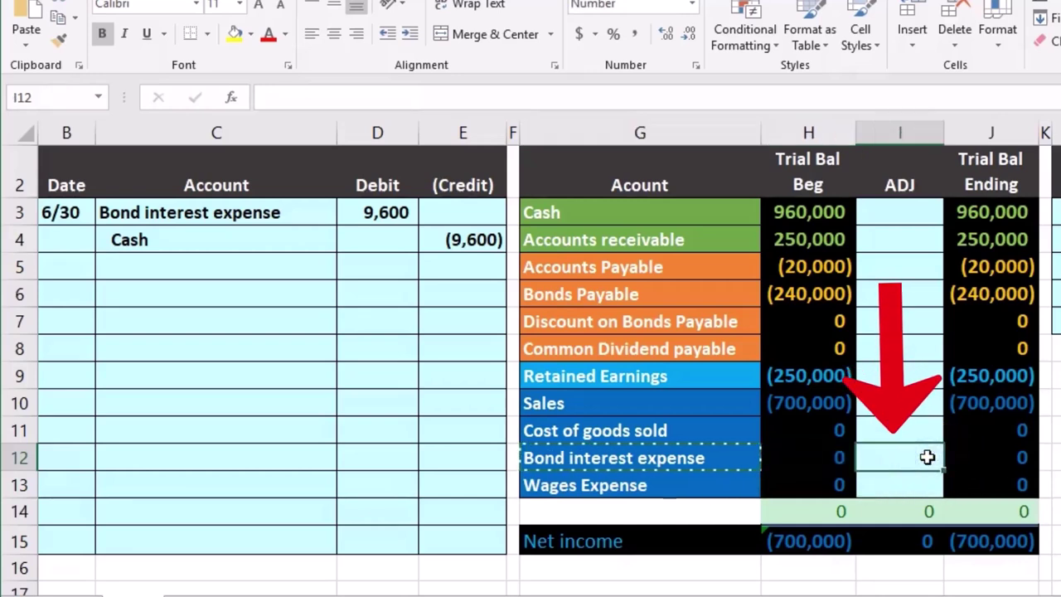
text(=)
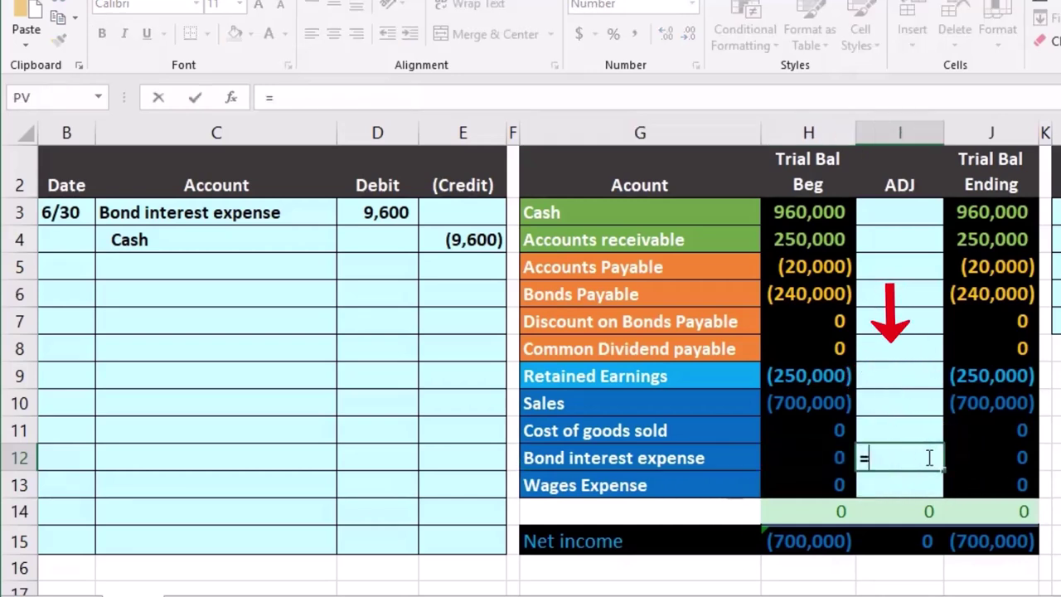
click(385, 212)
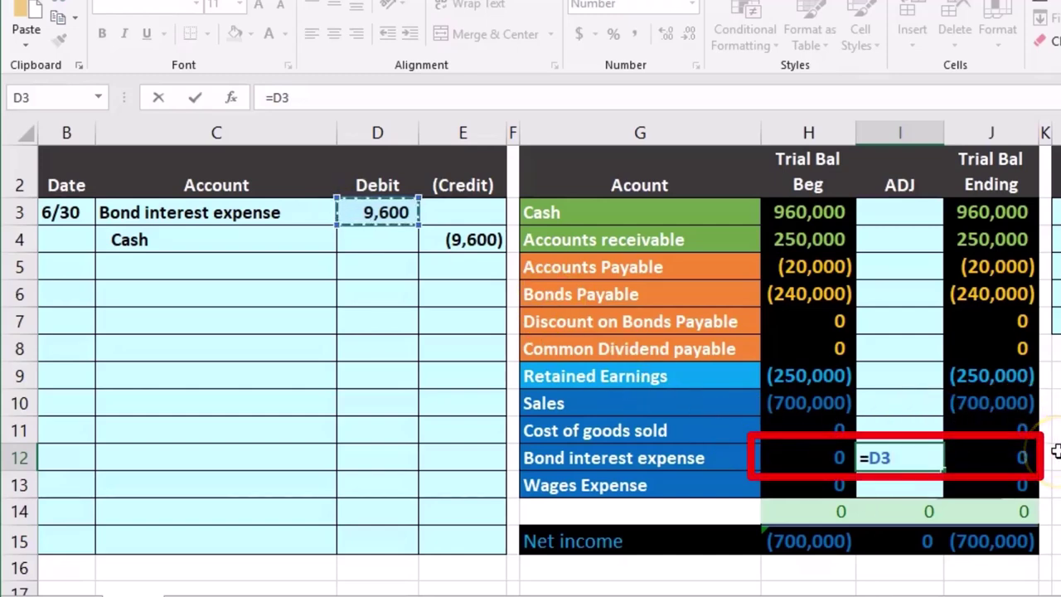
key(Return)
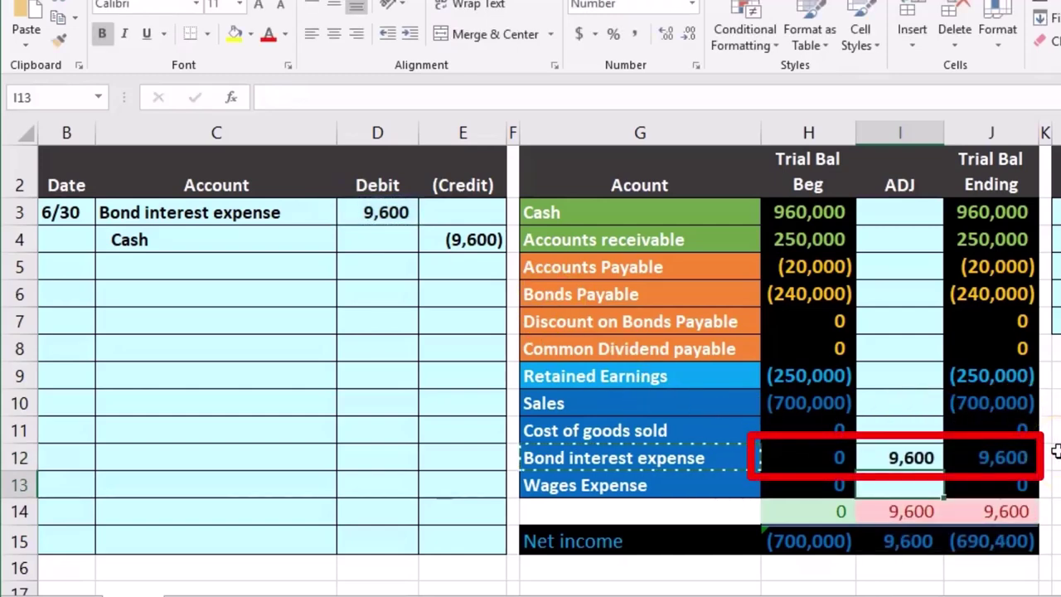
- Examine the ending trial balance total, the sales and expense balances, and net income in the beginning, adjustment and ending columns
click(1036, 515)
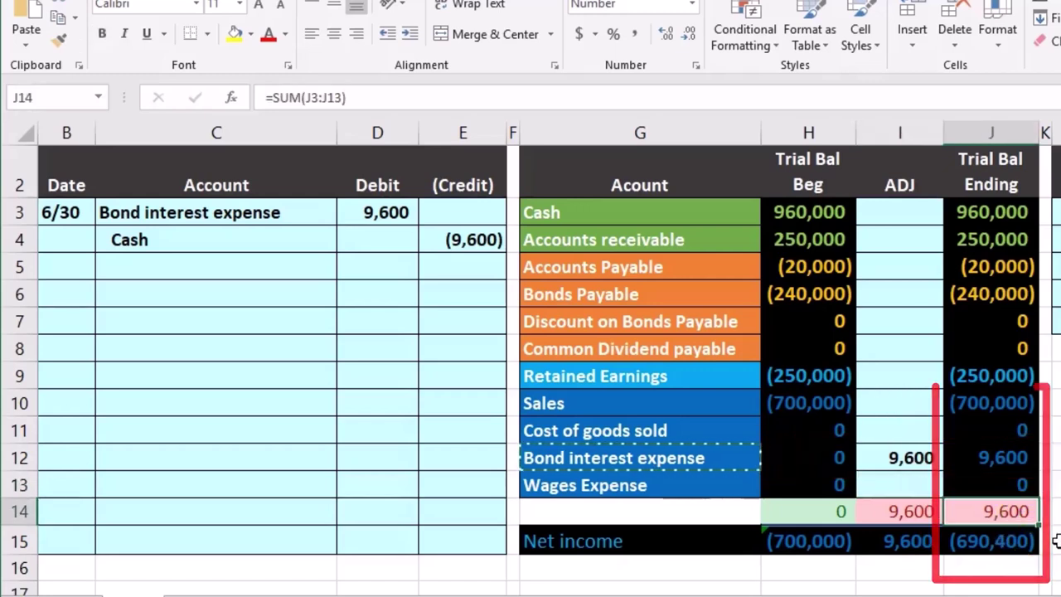
click(1021, 547)
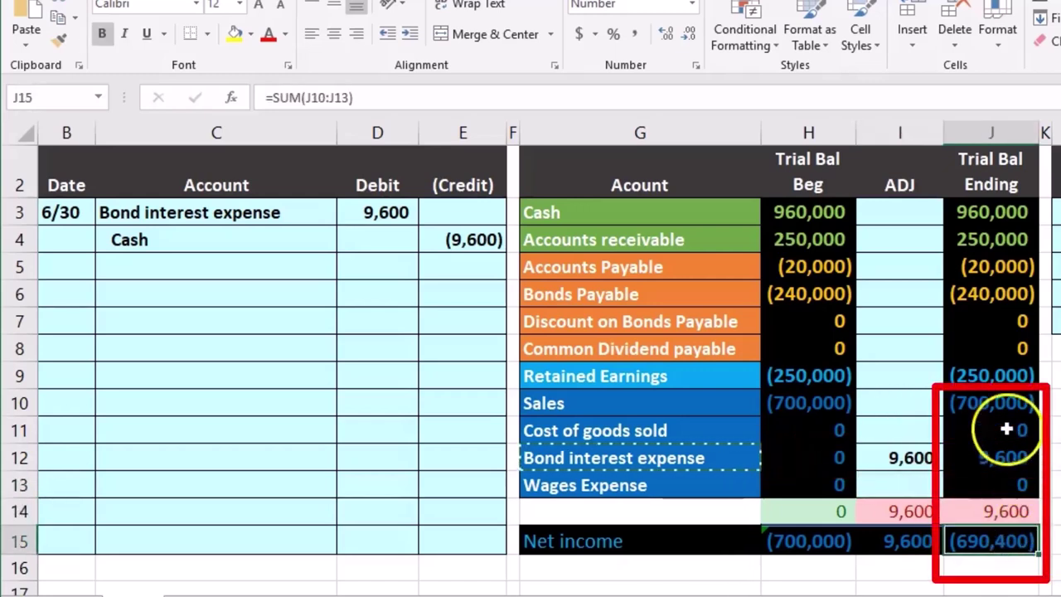
drag(1014, 406, 998, 461)
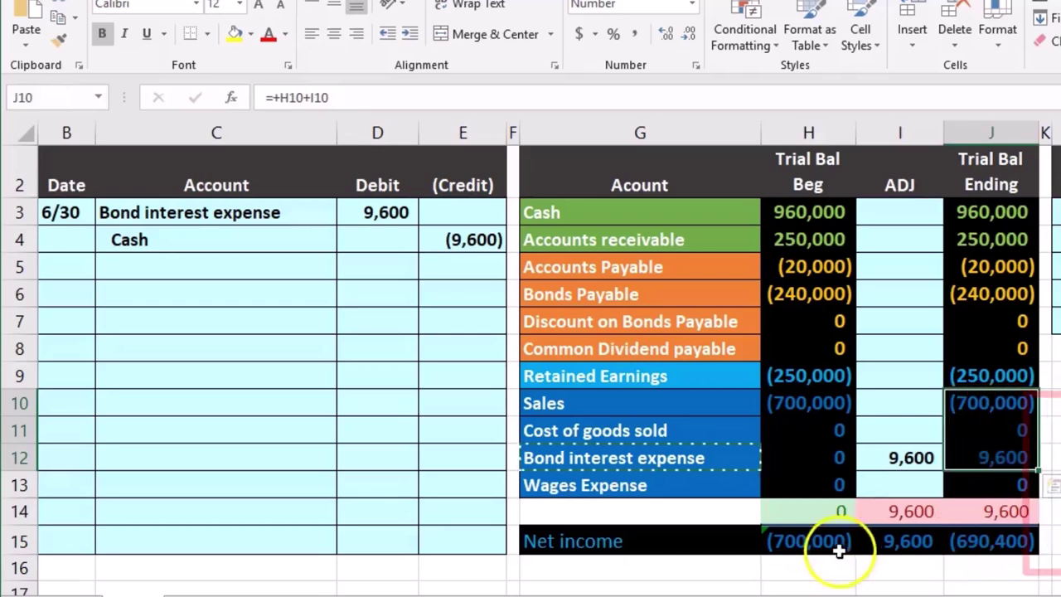
click(834, 544)
click(899, 542)
click(994, 545)
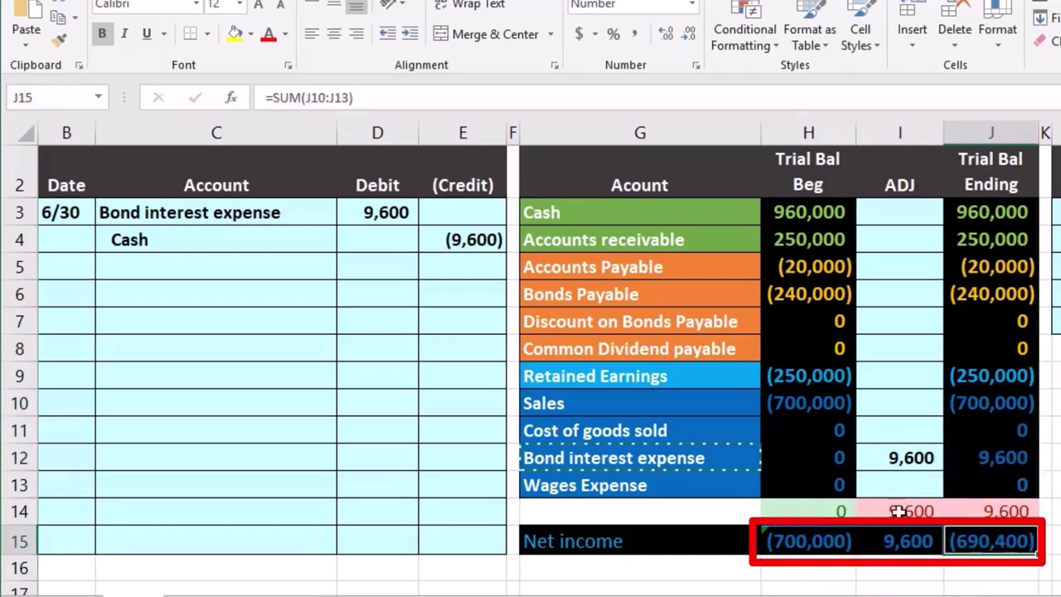
- Post the Cash credit to the trial balance adjustment cell I3 with the formula =E4
drag(261, 244, 492, 237)
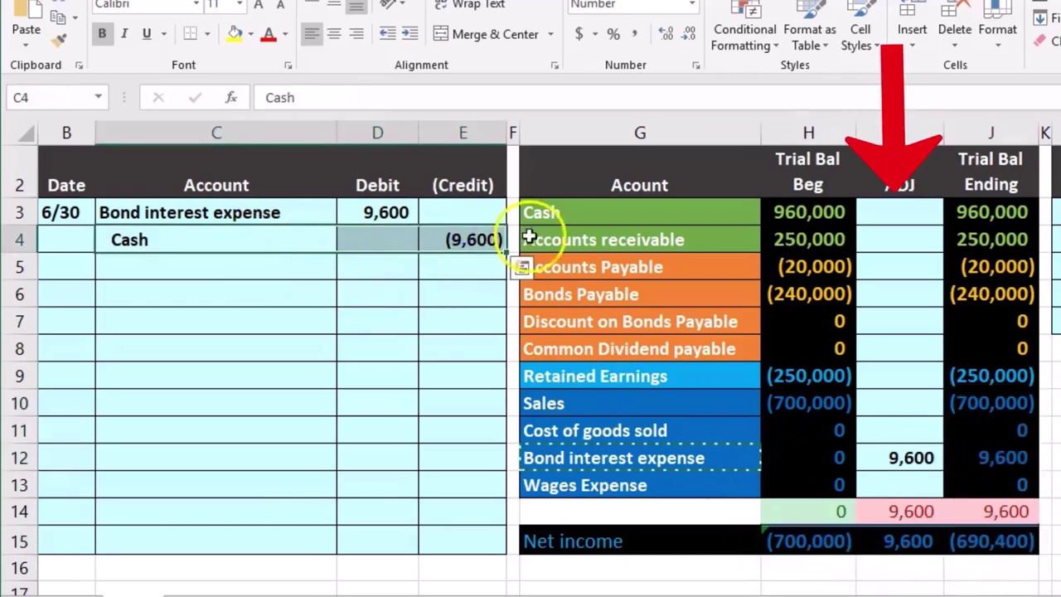
click(742, 215)
drag(749, 218, 813, 212)
click(901, 210)
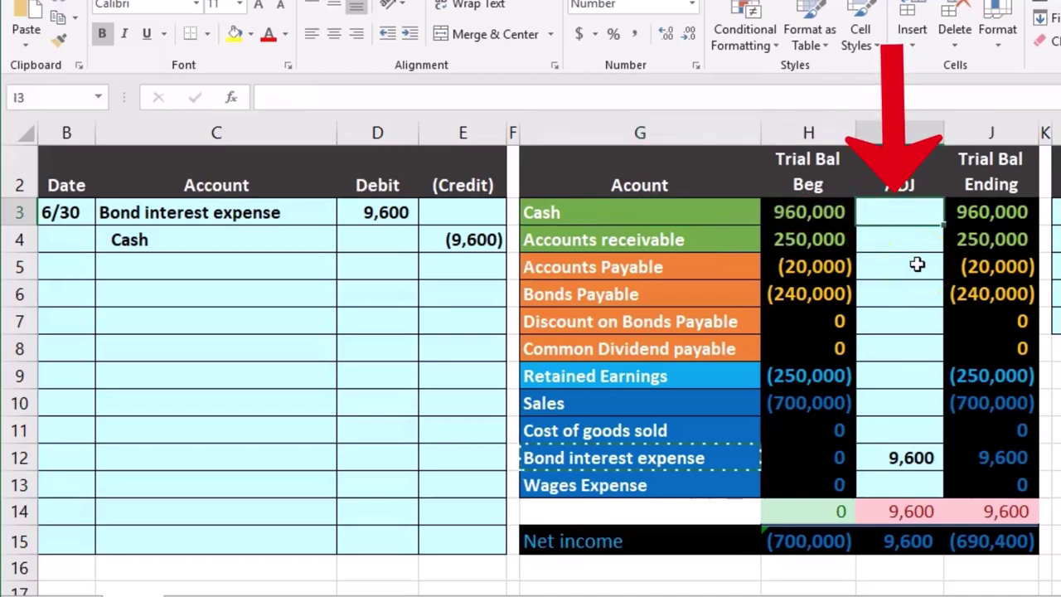
text(=)
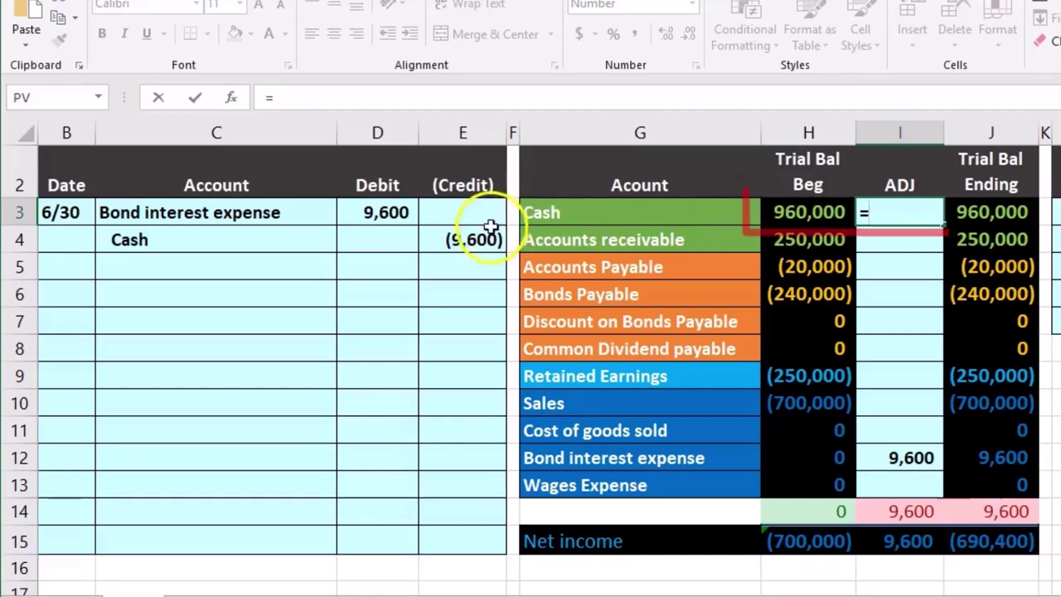
click(476, 238)
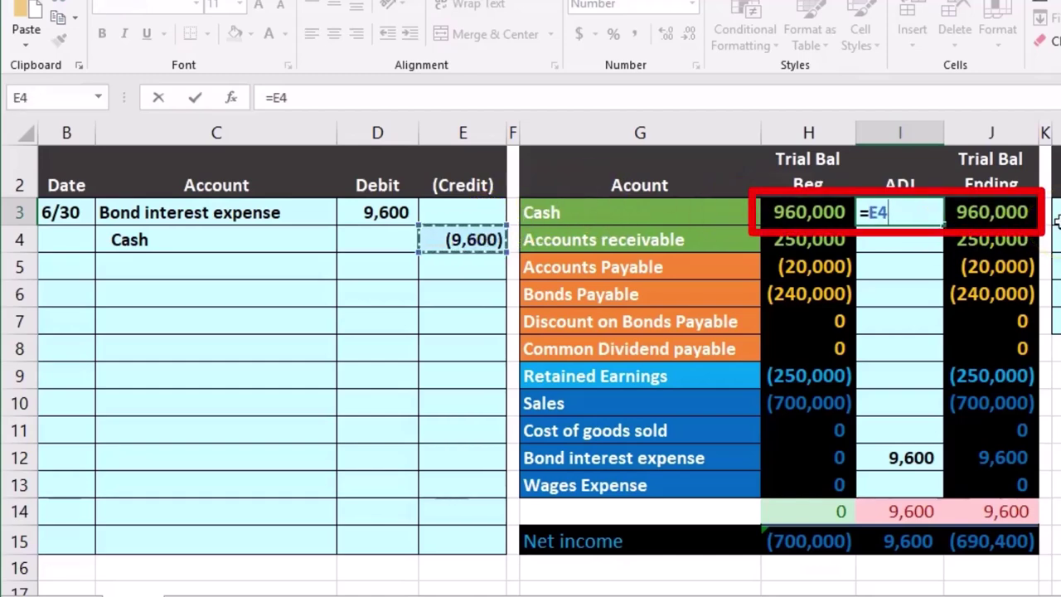
key(Return)
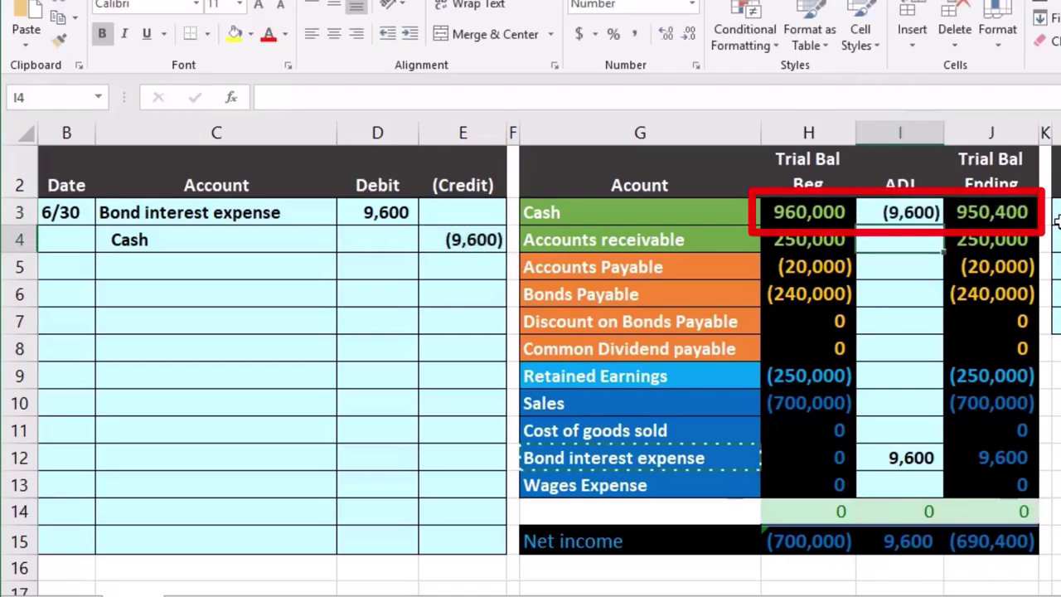